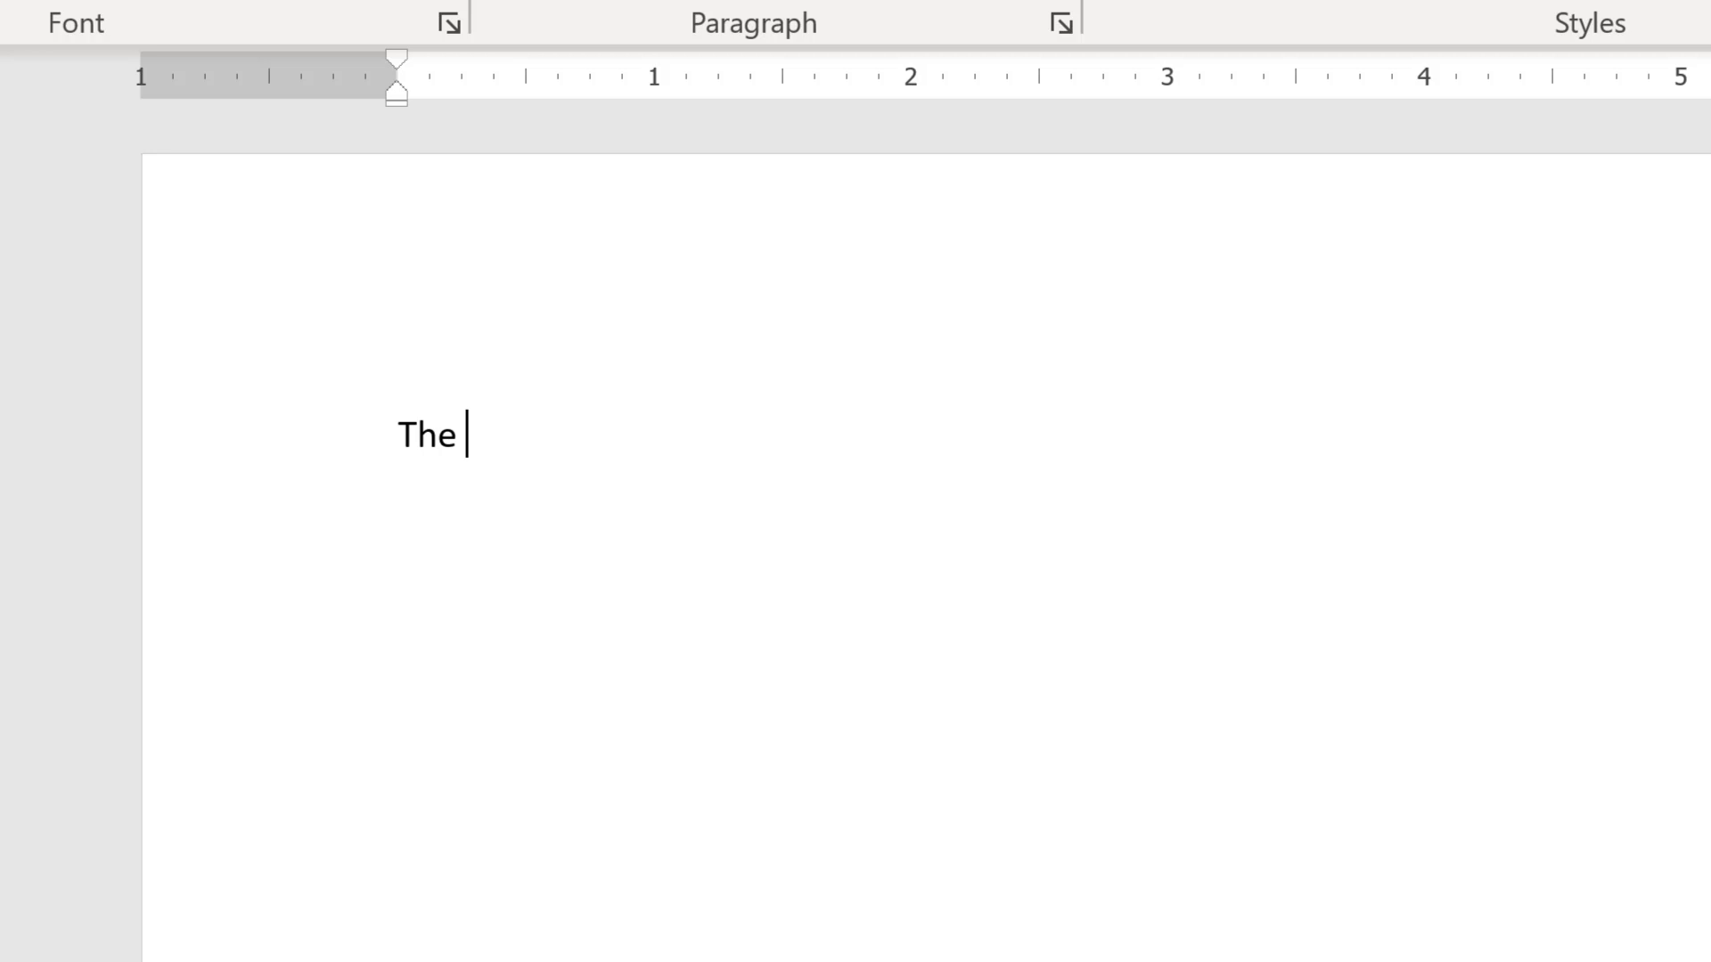
# - On a new line, enter (c) so it autocorrects to the copyright symbol
pyautogui.press('Return')
pyautogui.write('(c)')
# - Start a new line with 1. and undo the automatic numbering it triggers
pyautogui.press('Return')
pyautogui.write('1.')
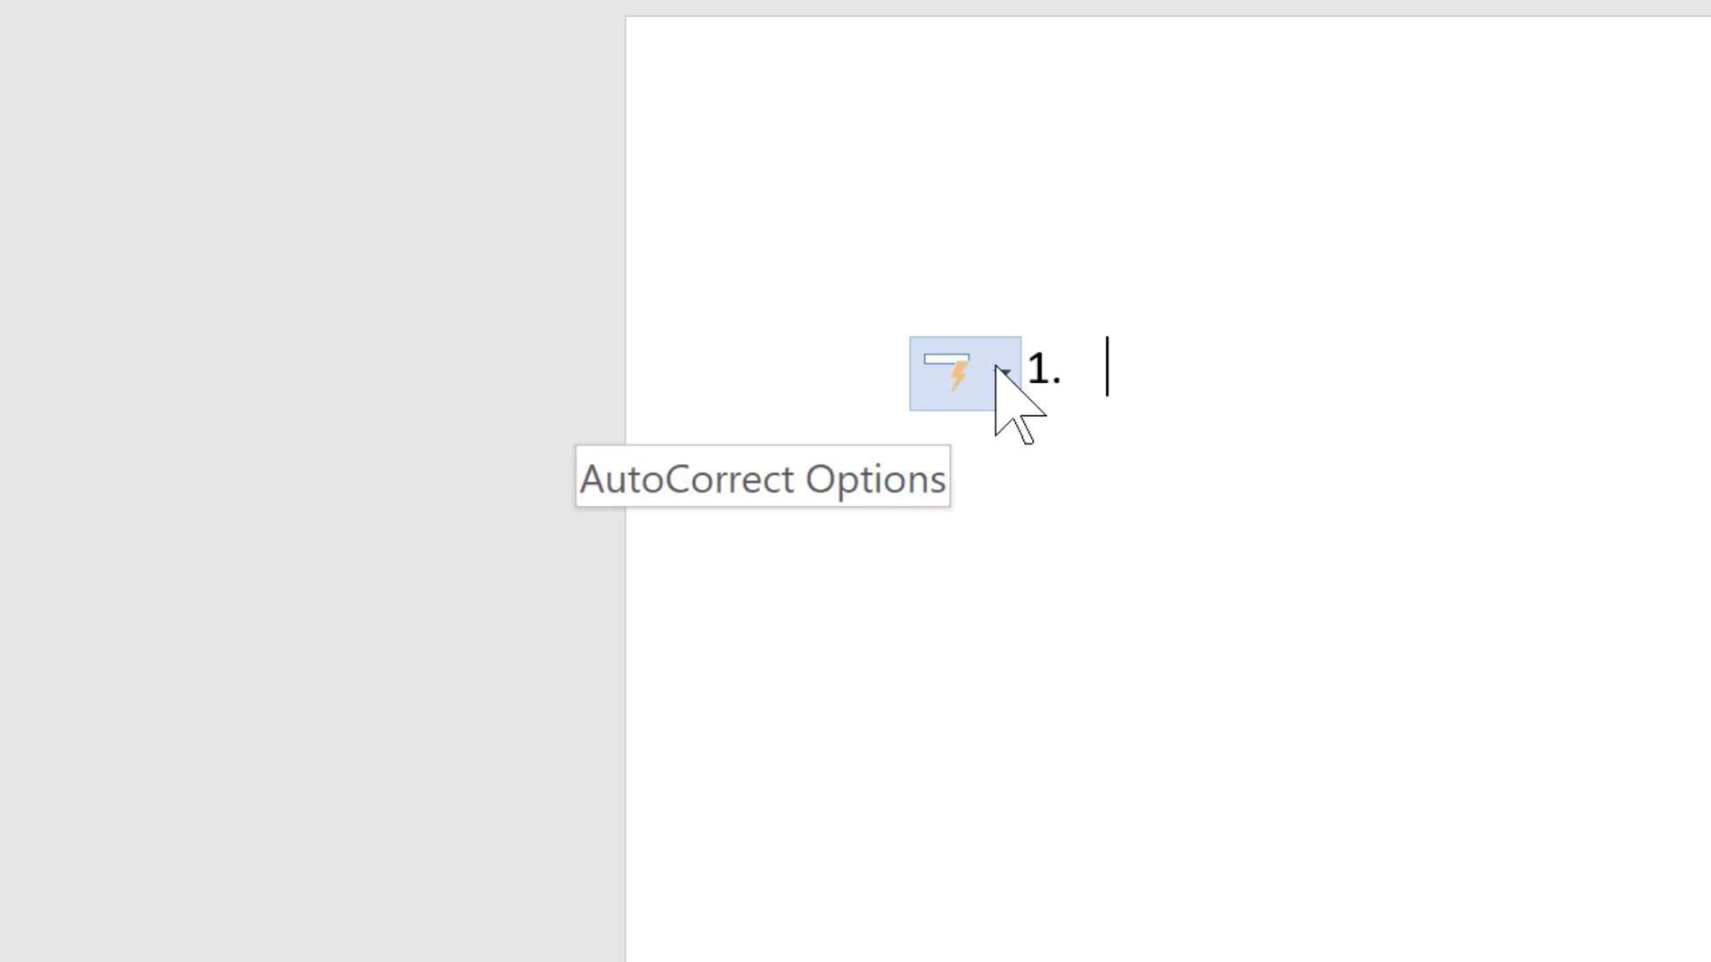
pyautogui.click(998, 369)
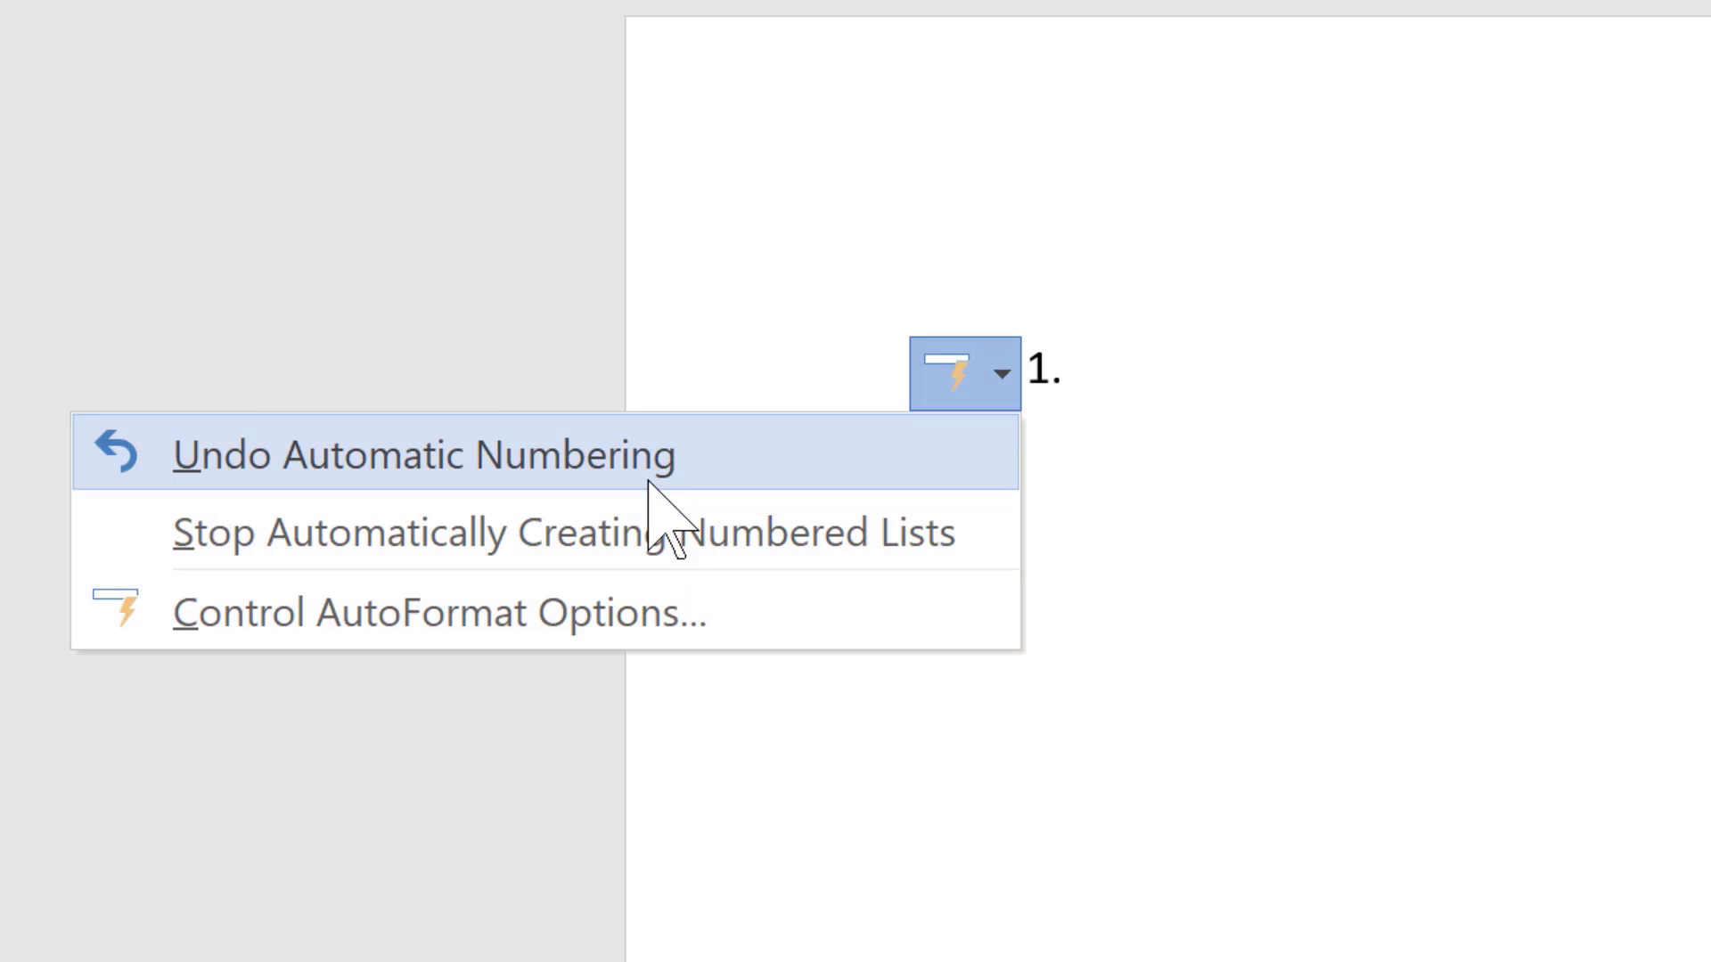
pyautogui.click(646, 450)
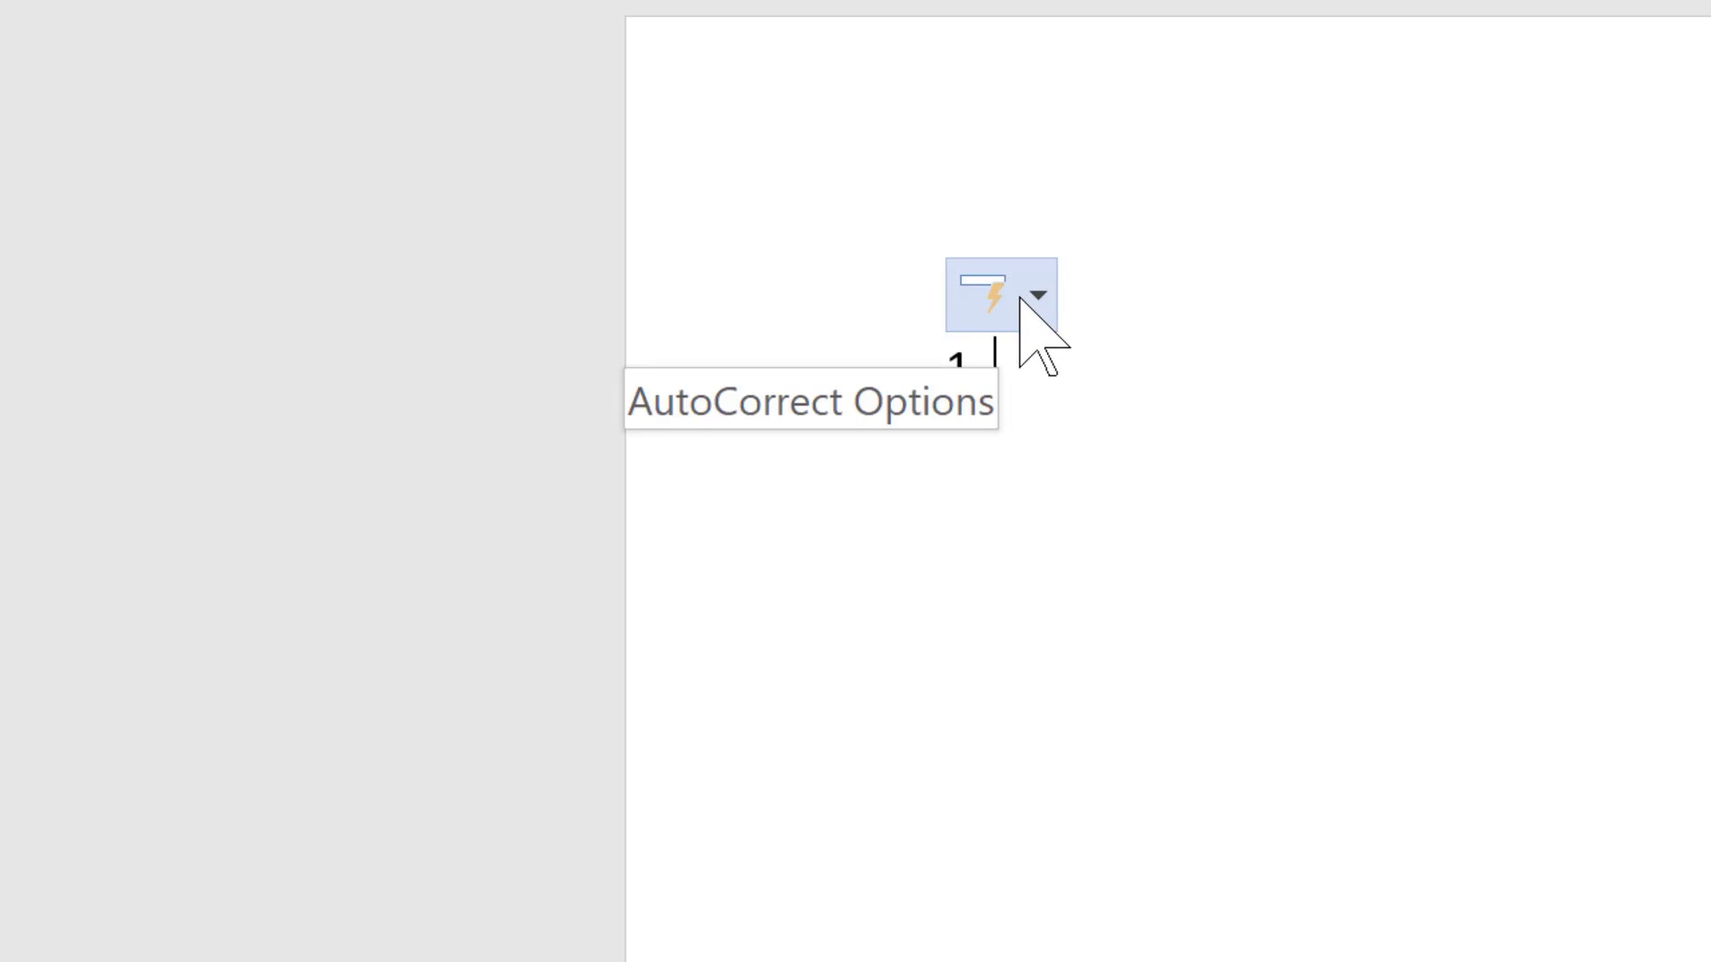
pyautogui.click(1037, 297)
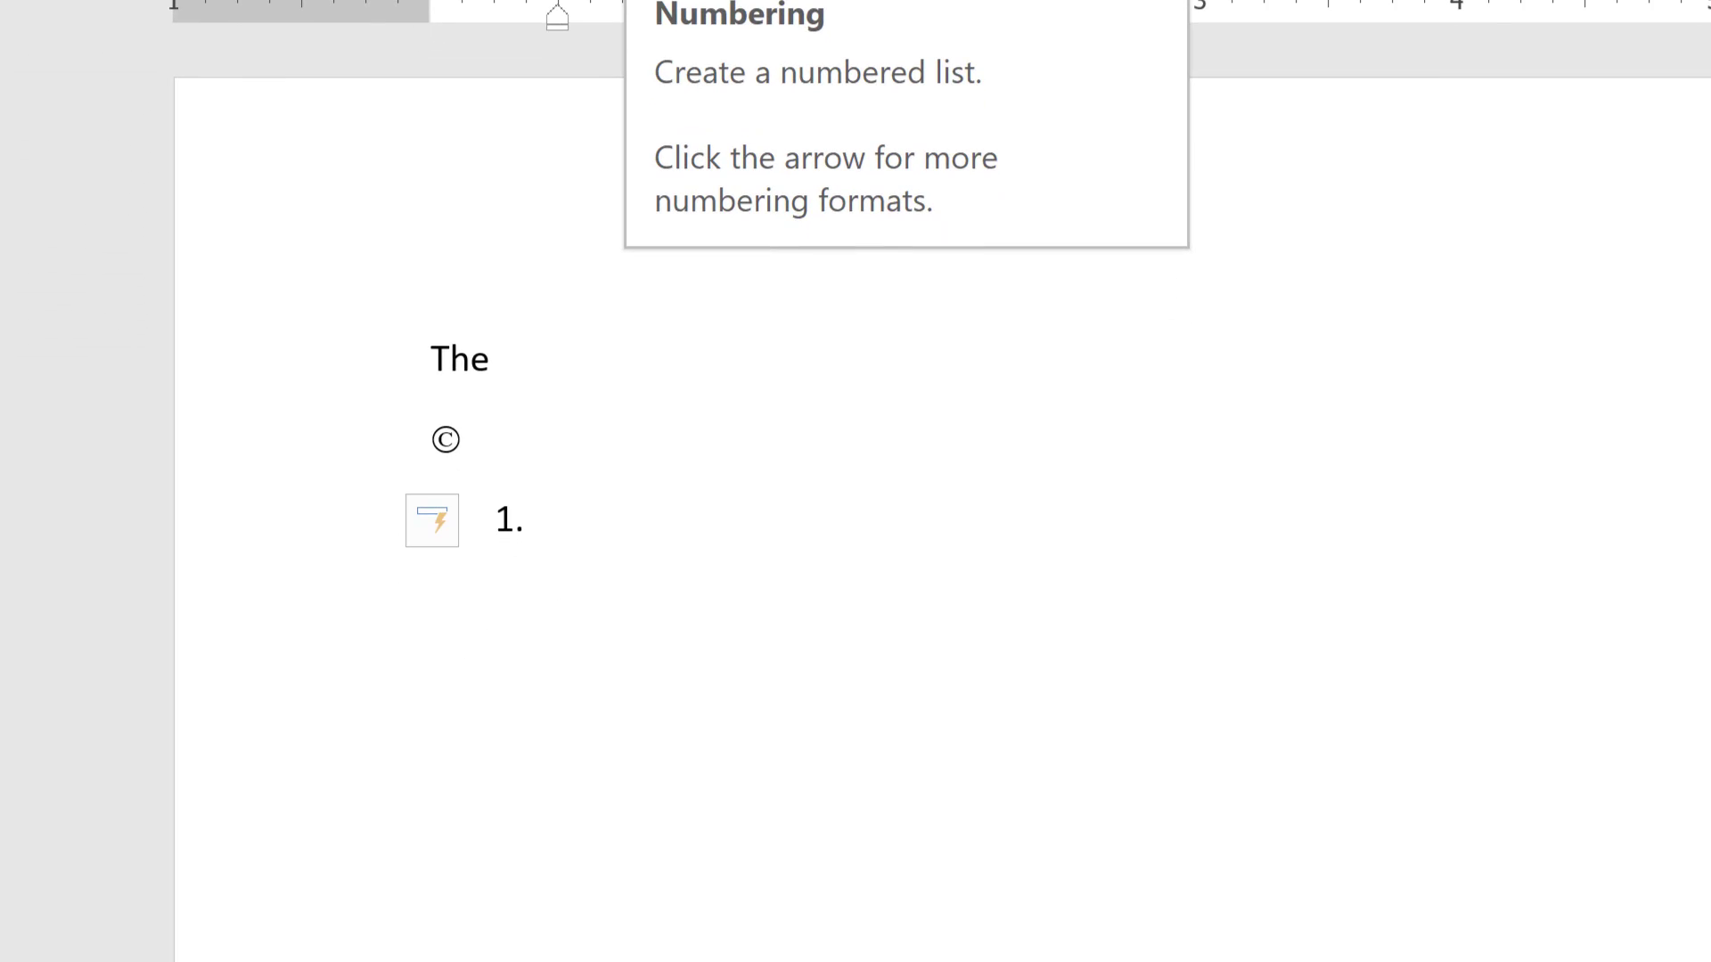
# - Delete the line's list number and start a new paragraph
pyautogui.press('BackSpace')
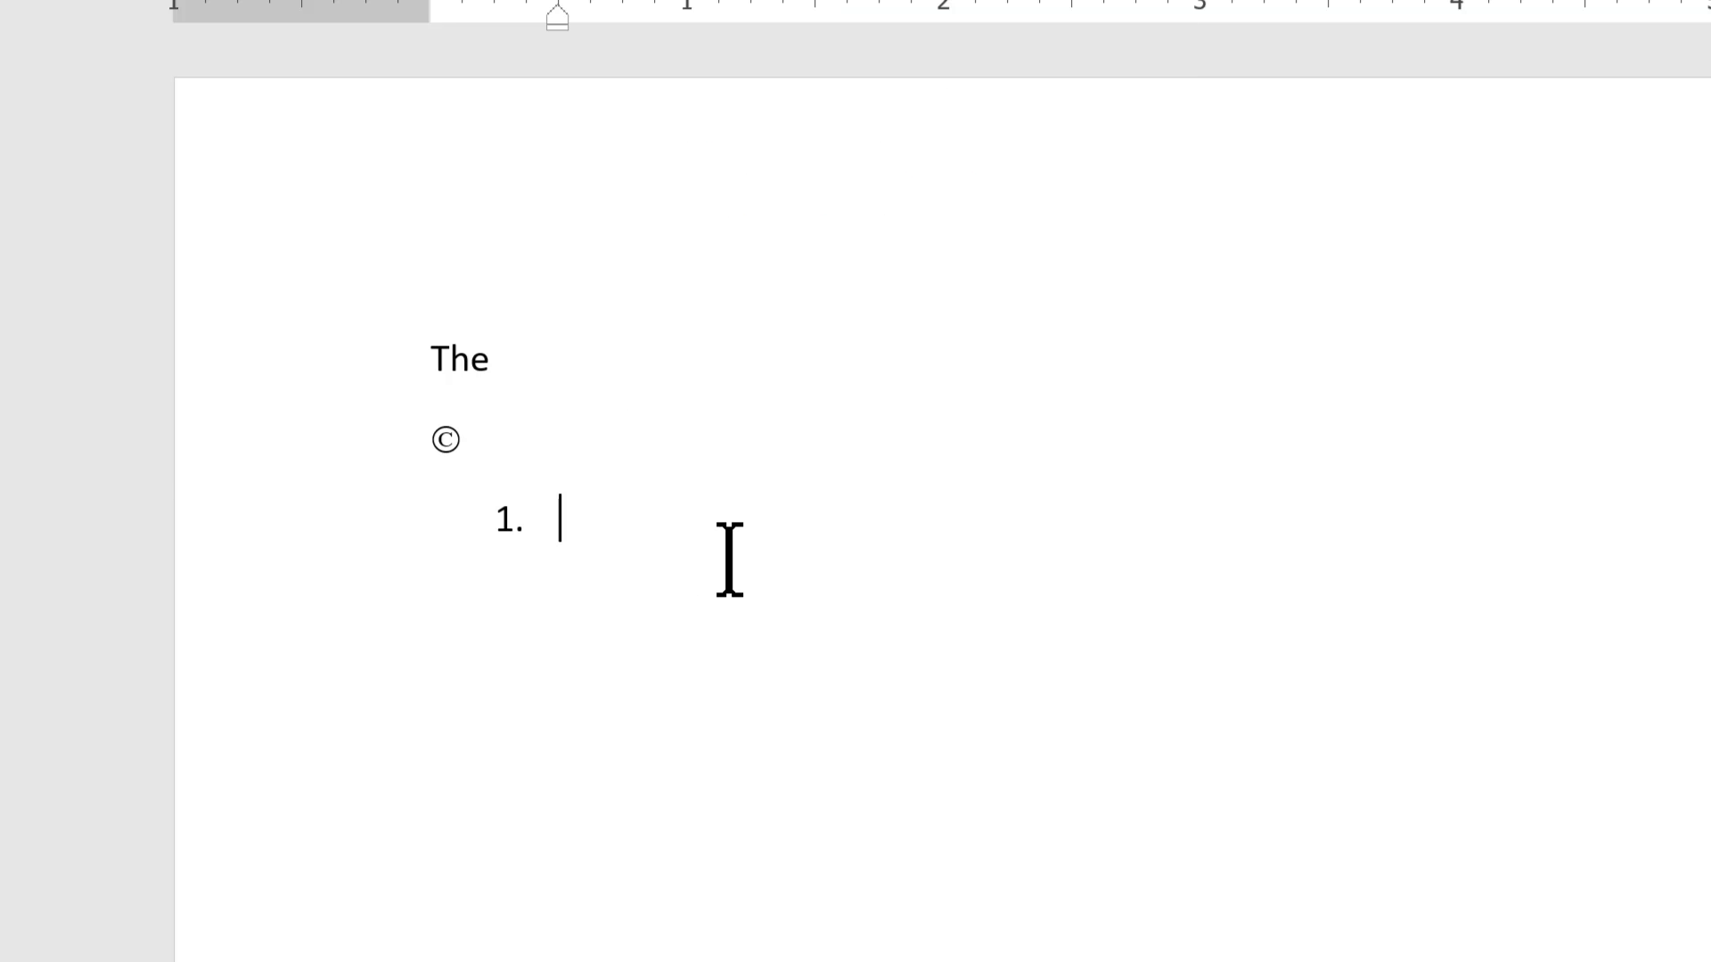
pyautogui.press('BackSpace')
pyautogui.press('Return')
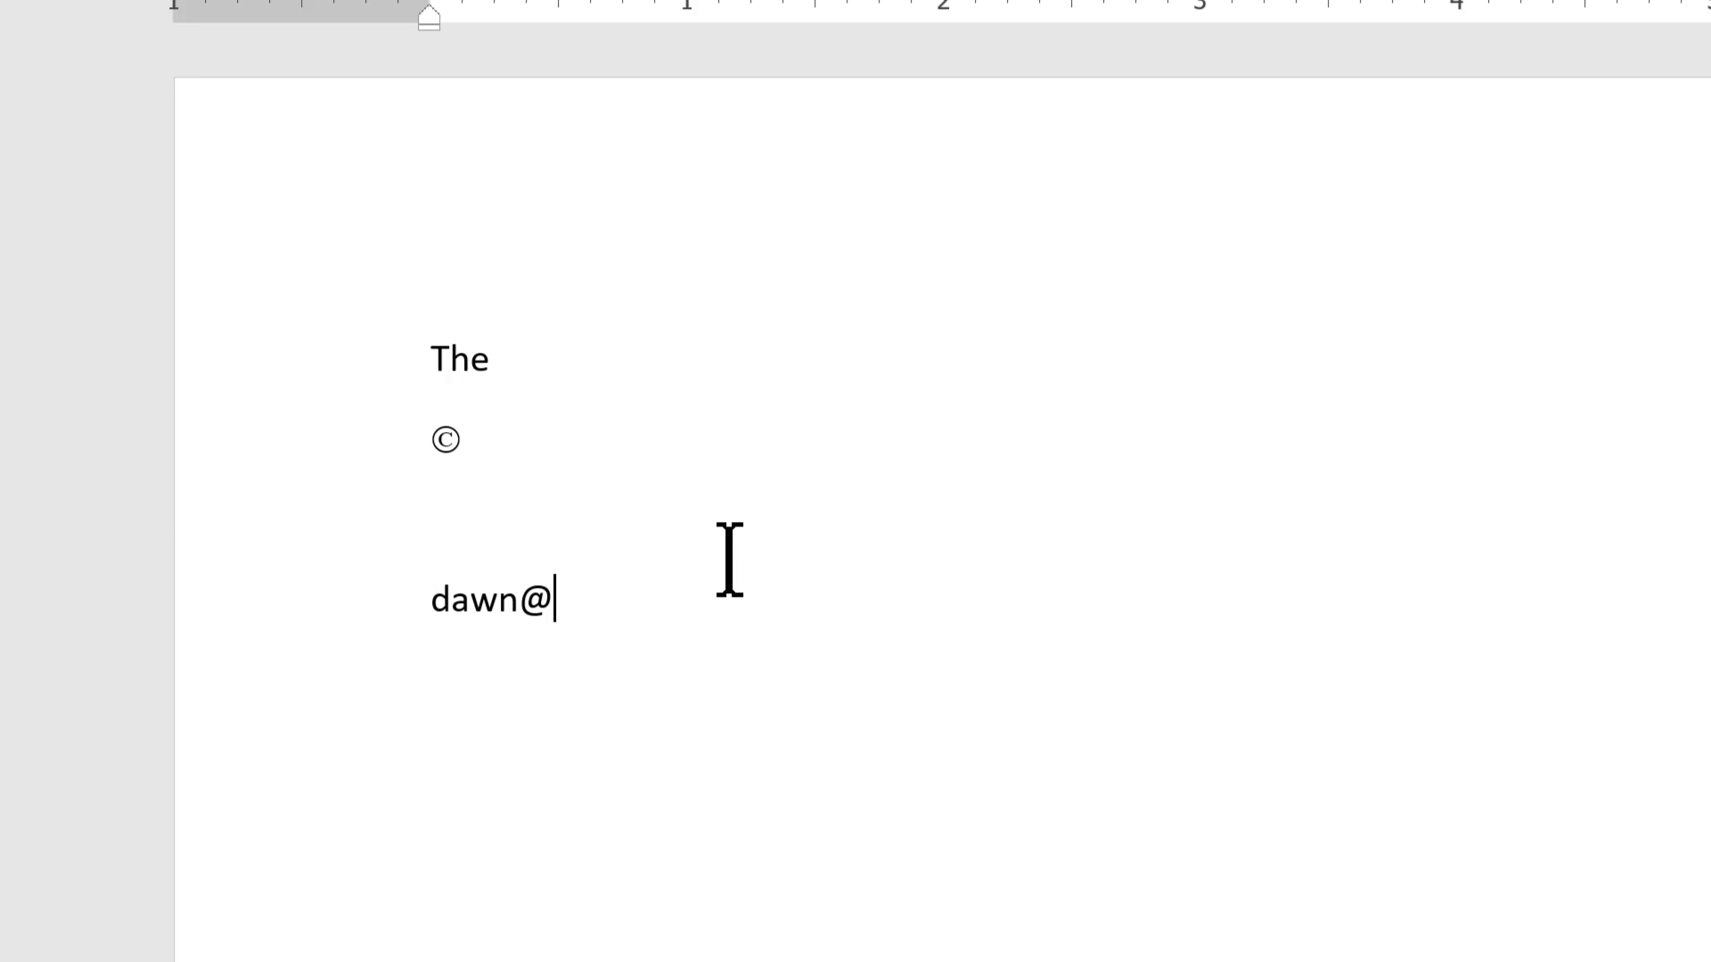
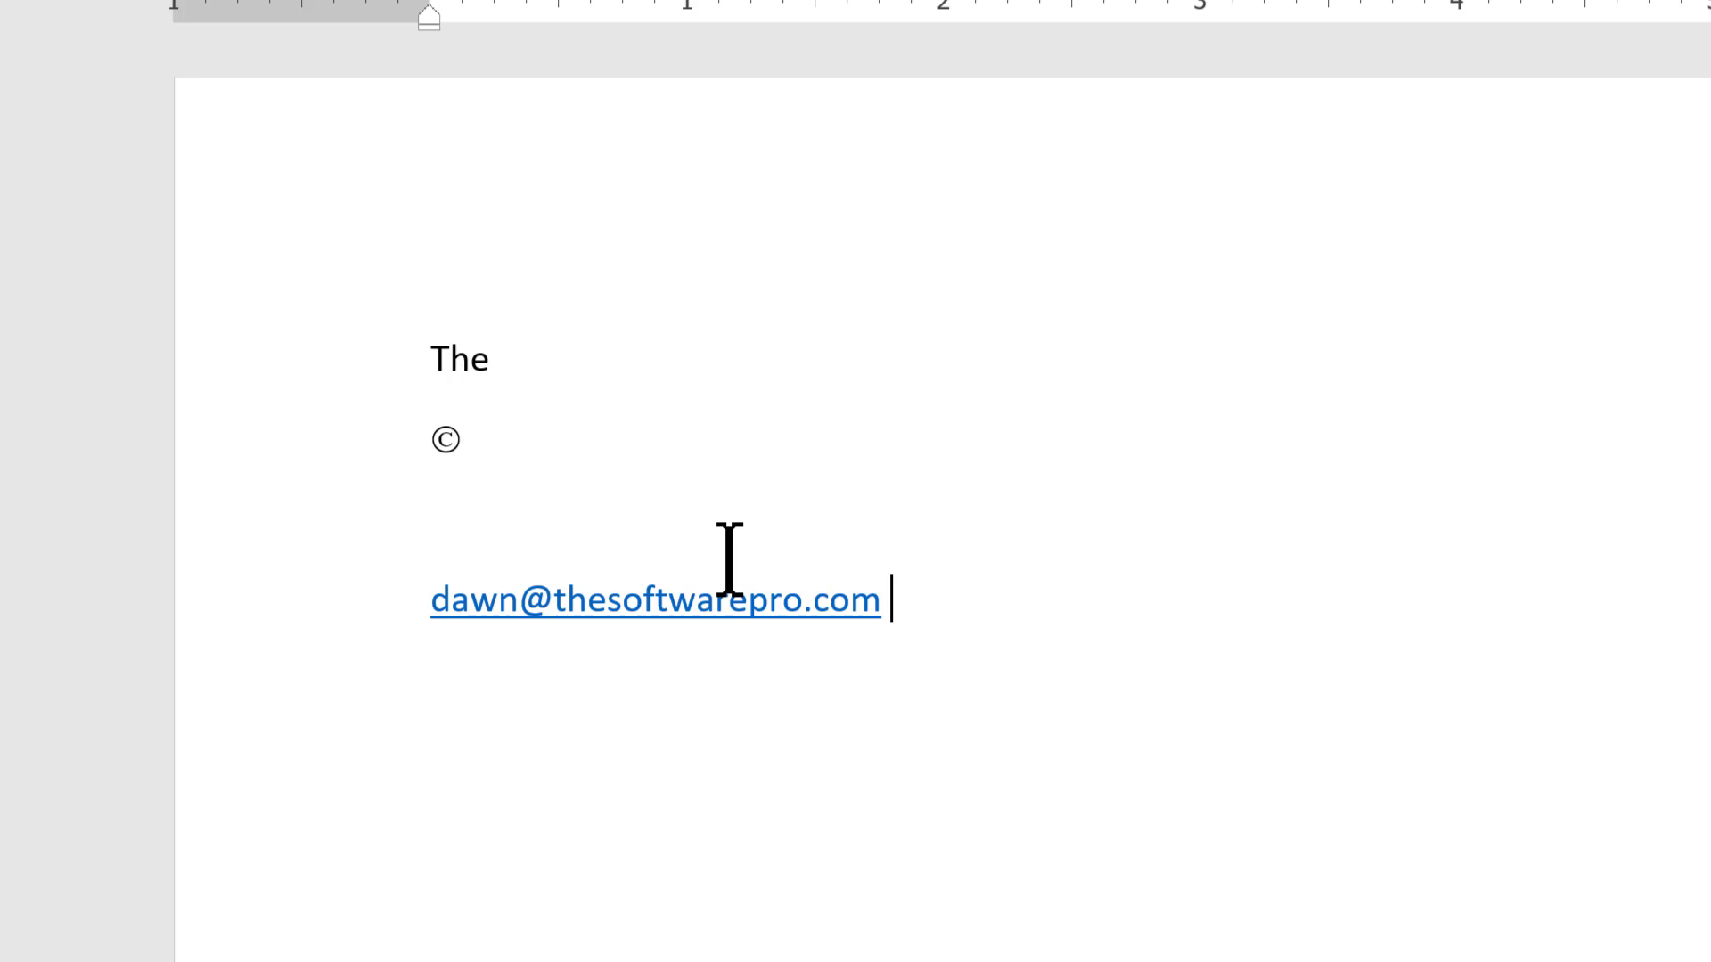
# - On a new line, type the fractions 1/4 1/2 3/4 1/8 1/12
pyautogui.press('Return')
pyautogui.write('1/4 1/2 3/4')
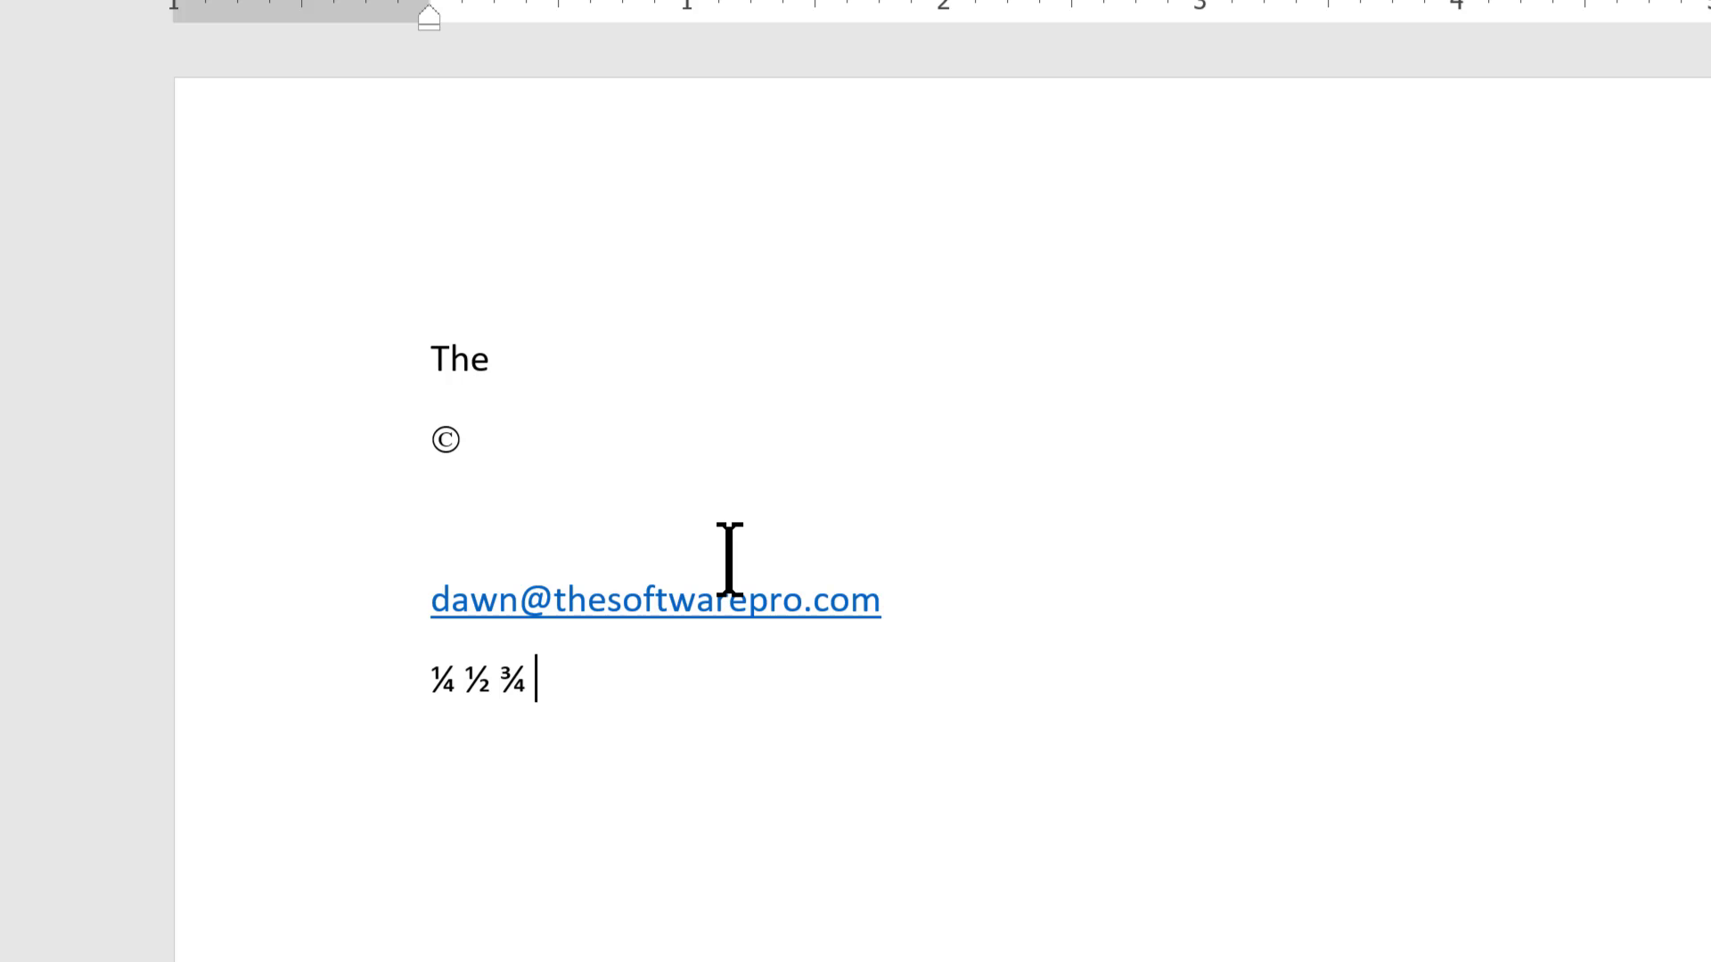
pyautogui.write('1/8 1/12')
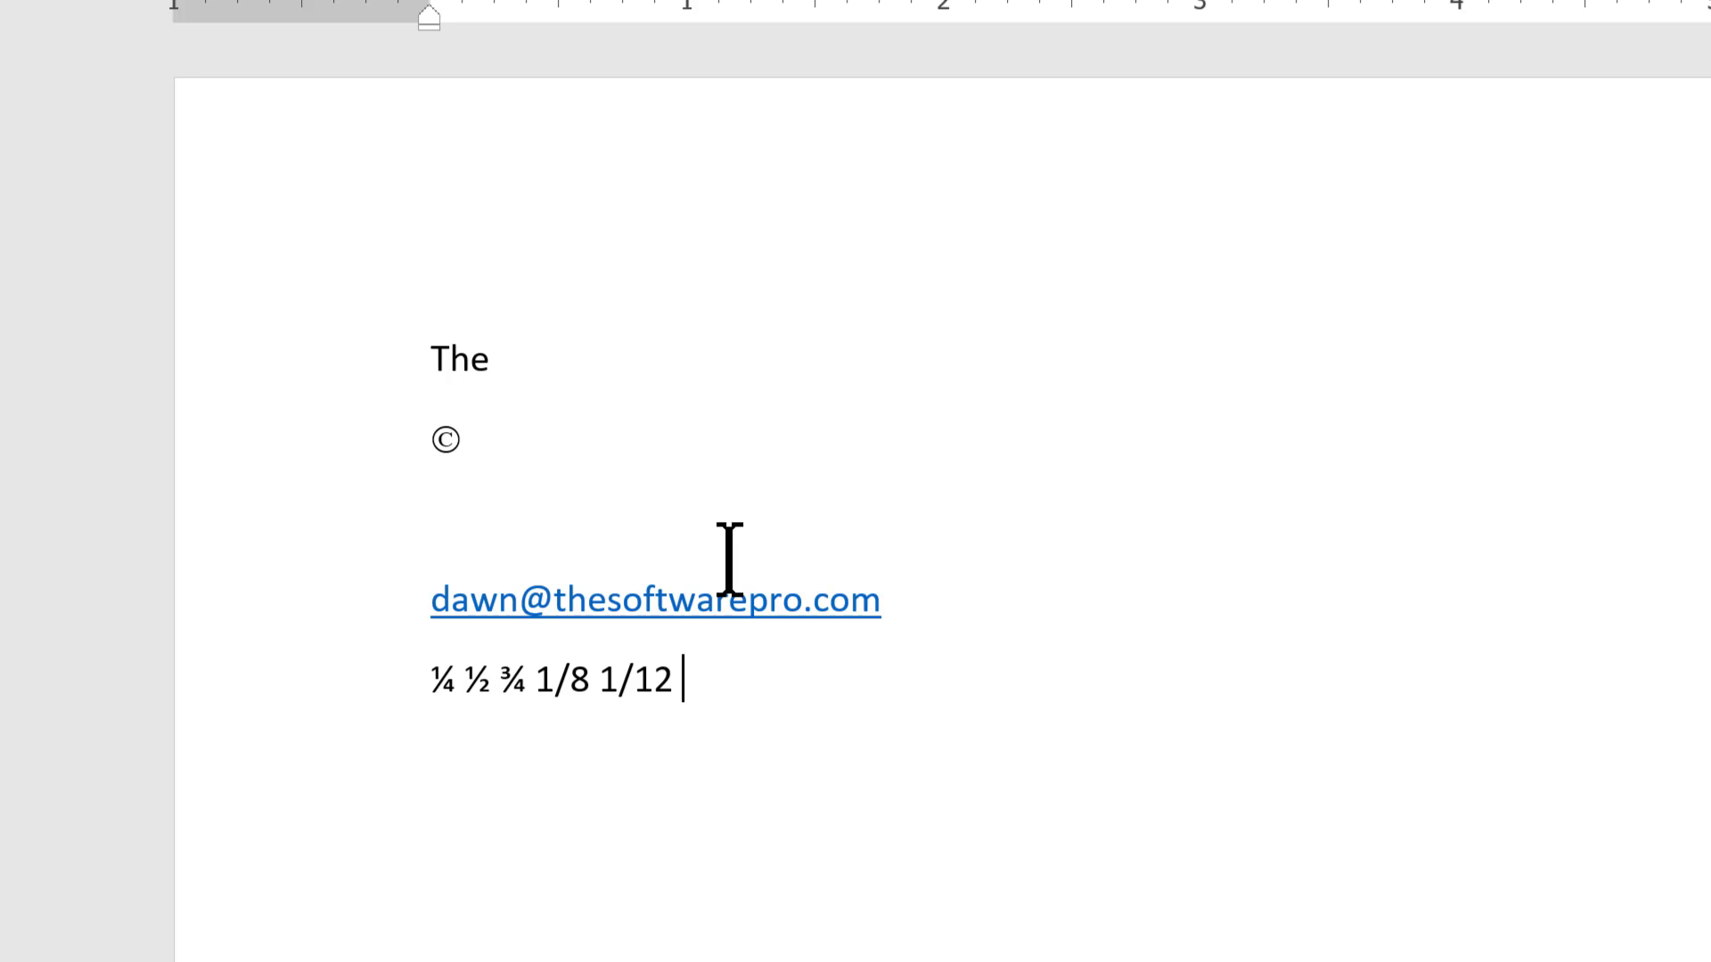
# - On a new line, type (c) and undo its automatic conversion to the copyright symbol
pyautogui.press('Return')
pyautogui.write('(c)')
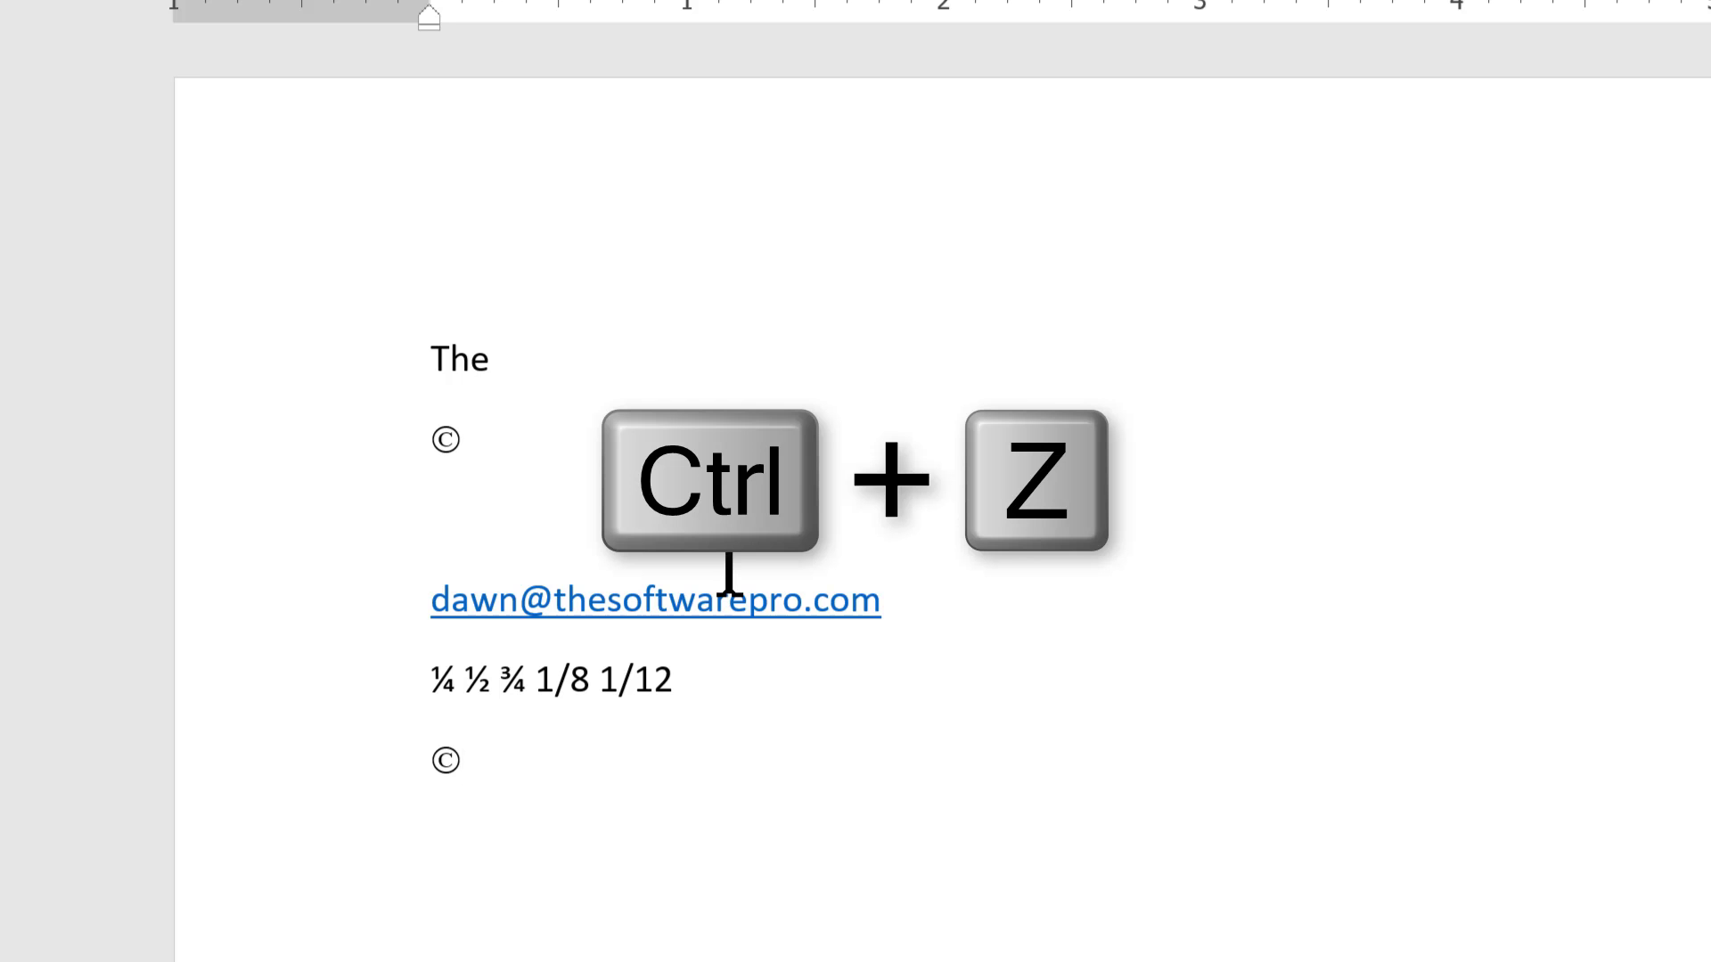
pyautogui.hotkey('ctrl', 'z')
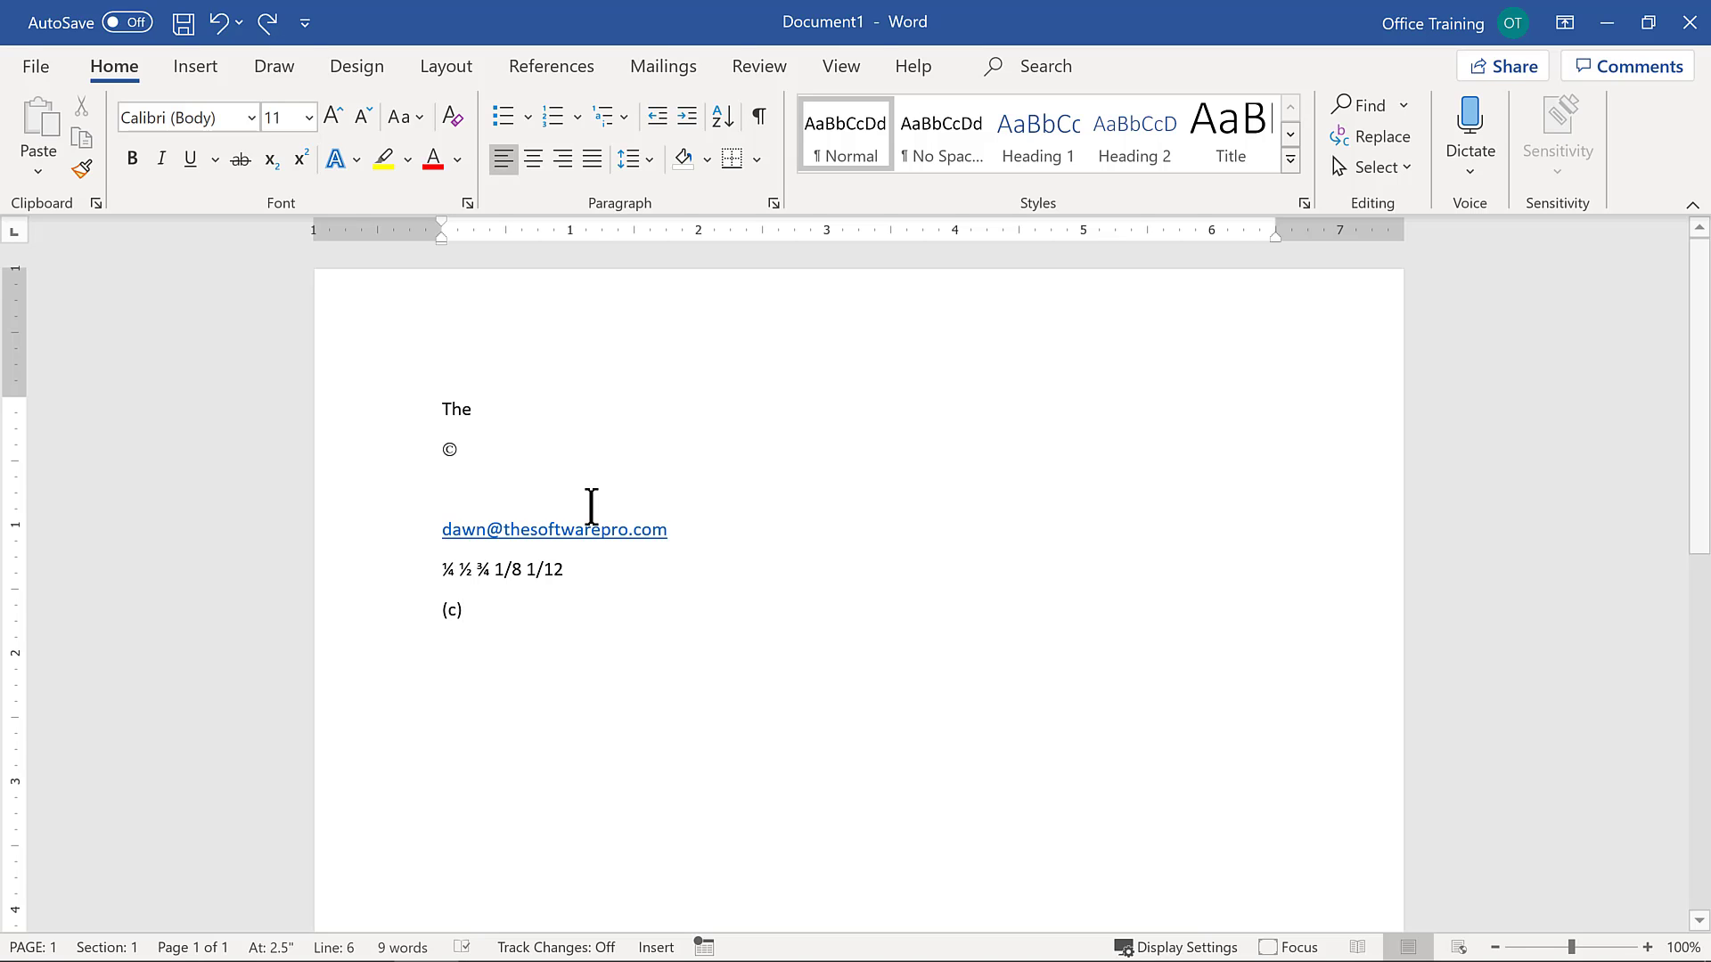
# - Open the Proofing AutoCorrect options, select the (c) replacement entry, and switch to AutoFormat As You Type
pyautogui.click(52, 77)
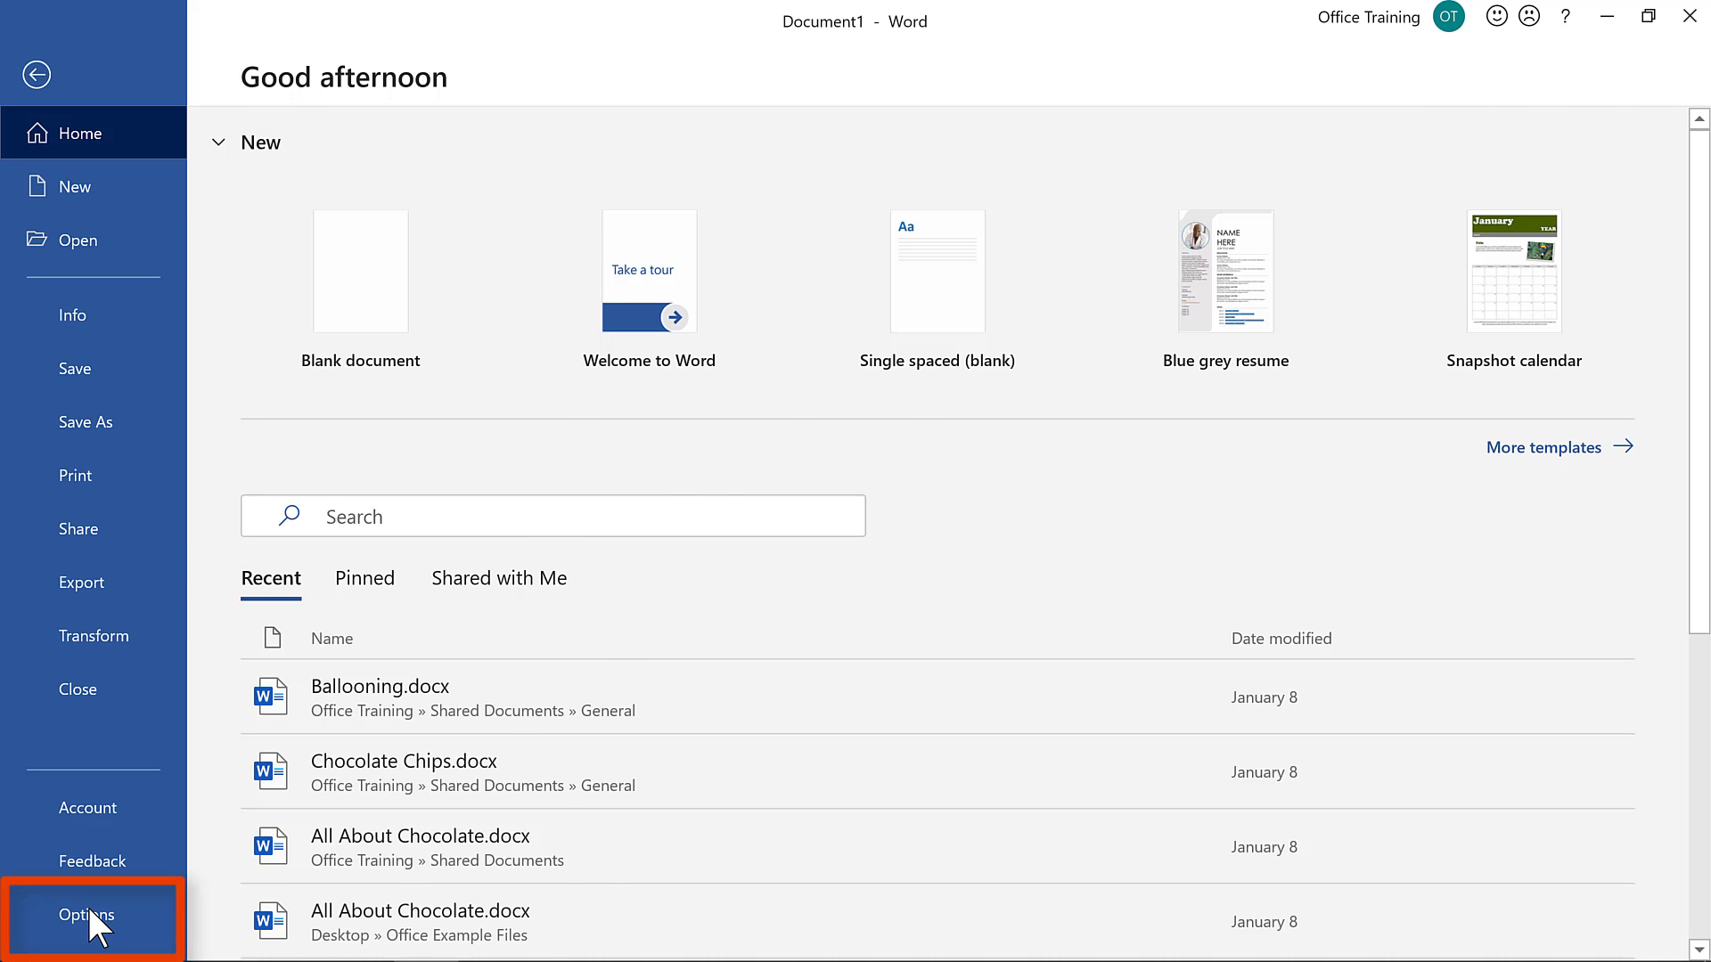
pyautogui.click(92, 917)
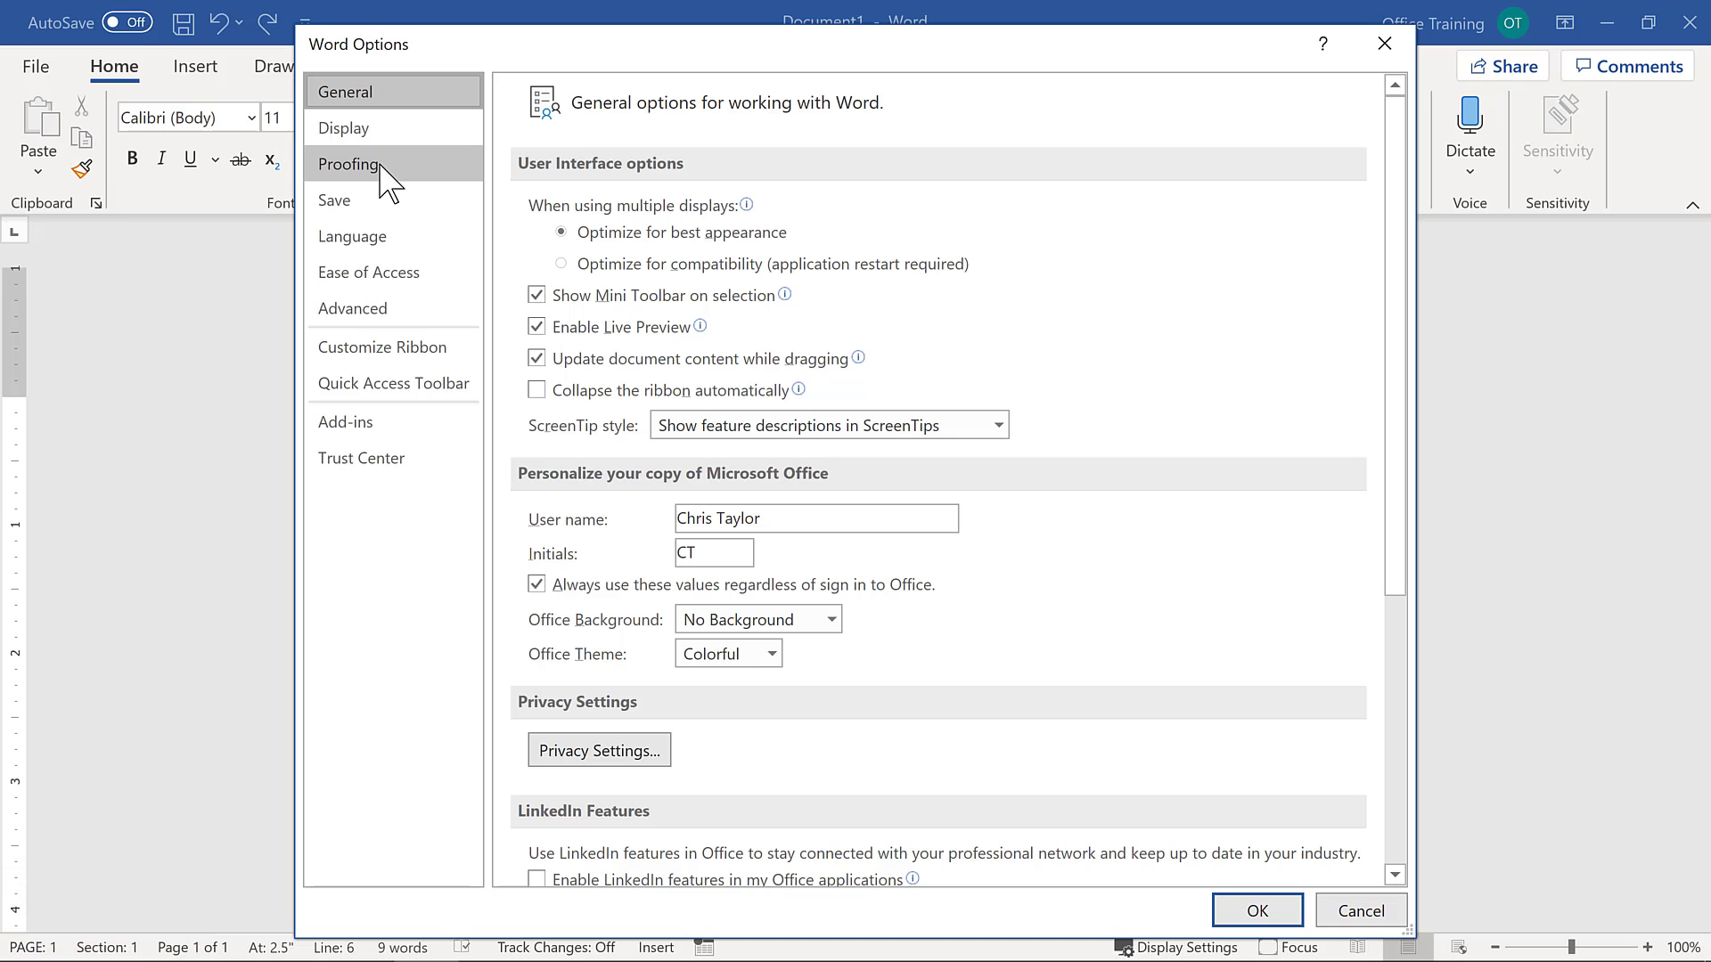
pyautogui.click(381, 168)
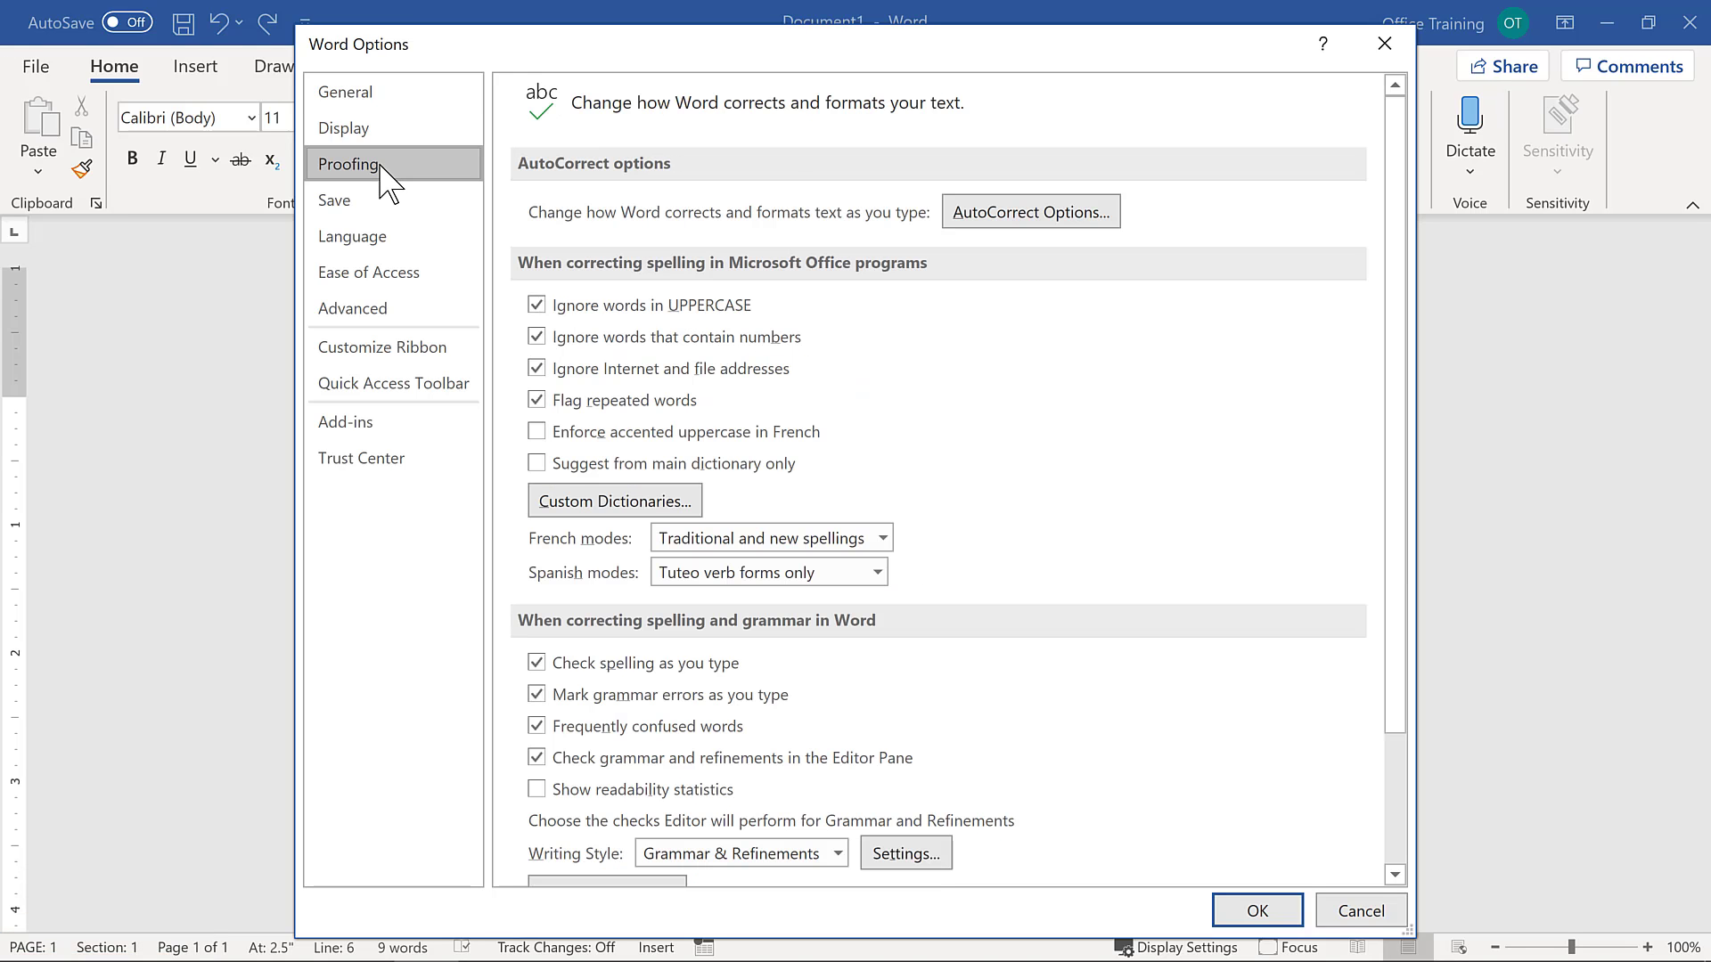
pyautogui.click(1016, 218)
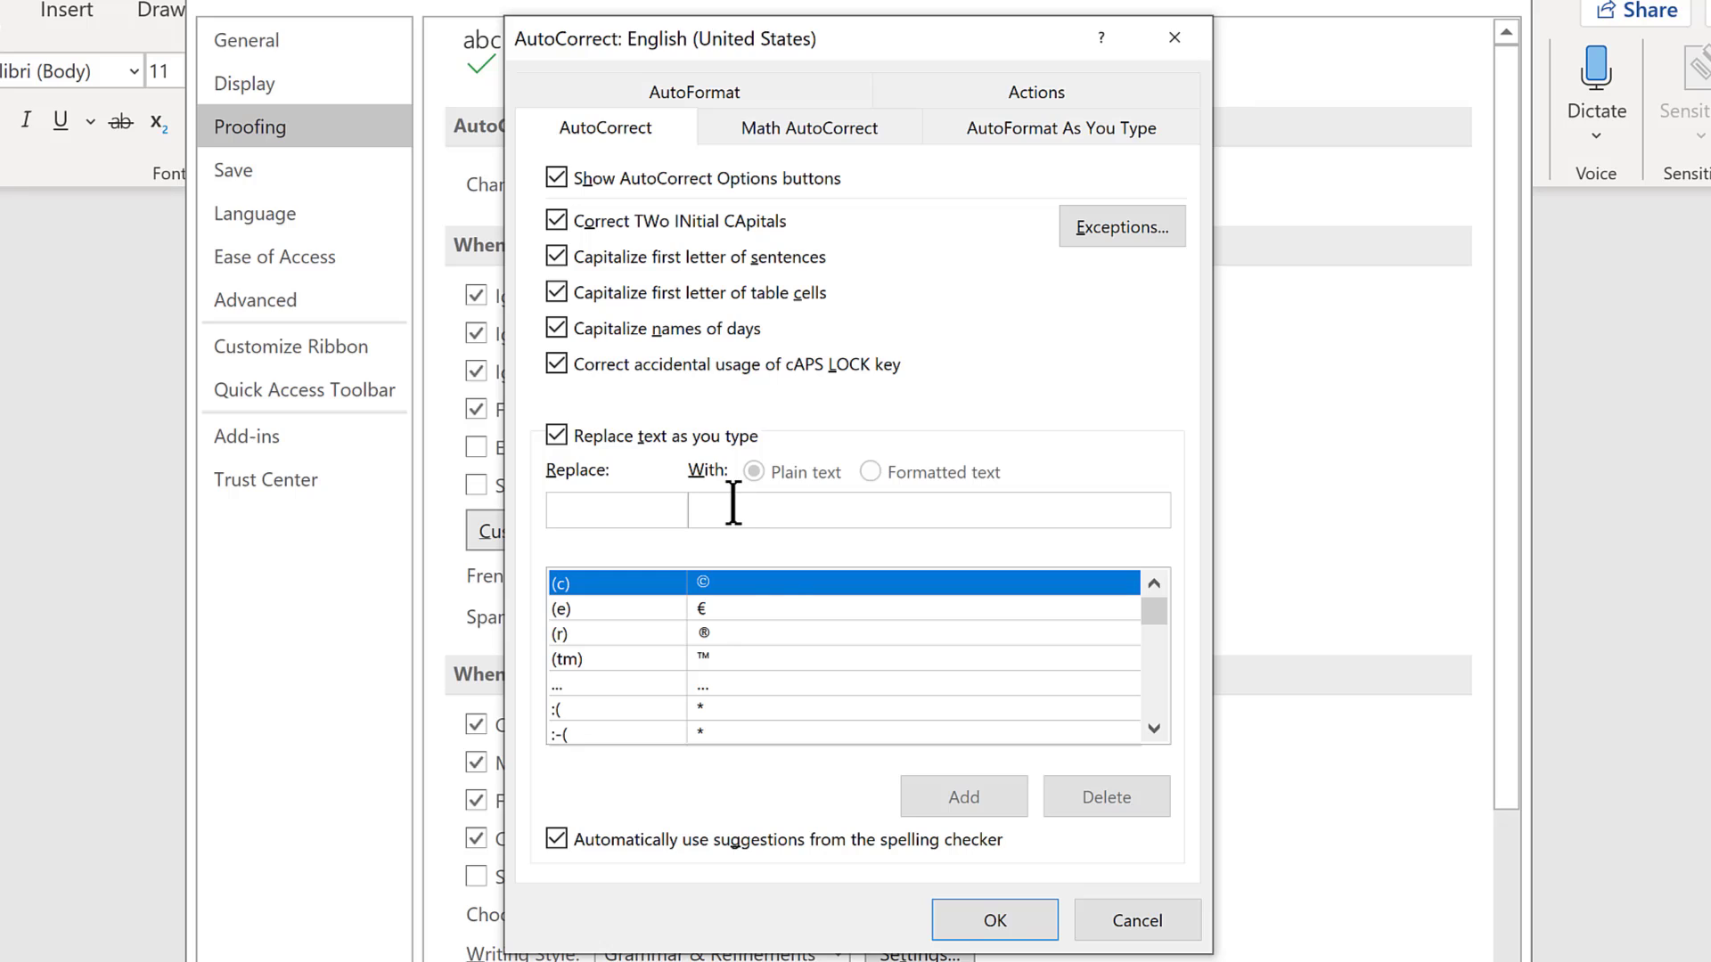
pyautogui.click(762, 588)
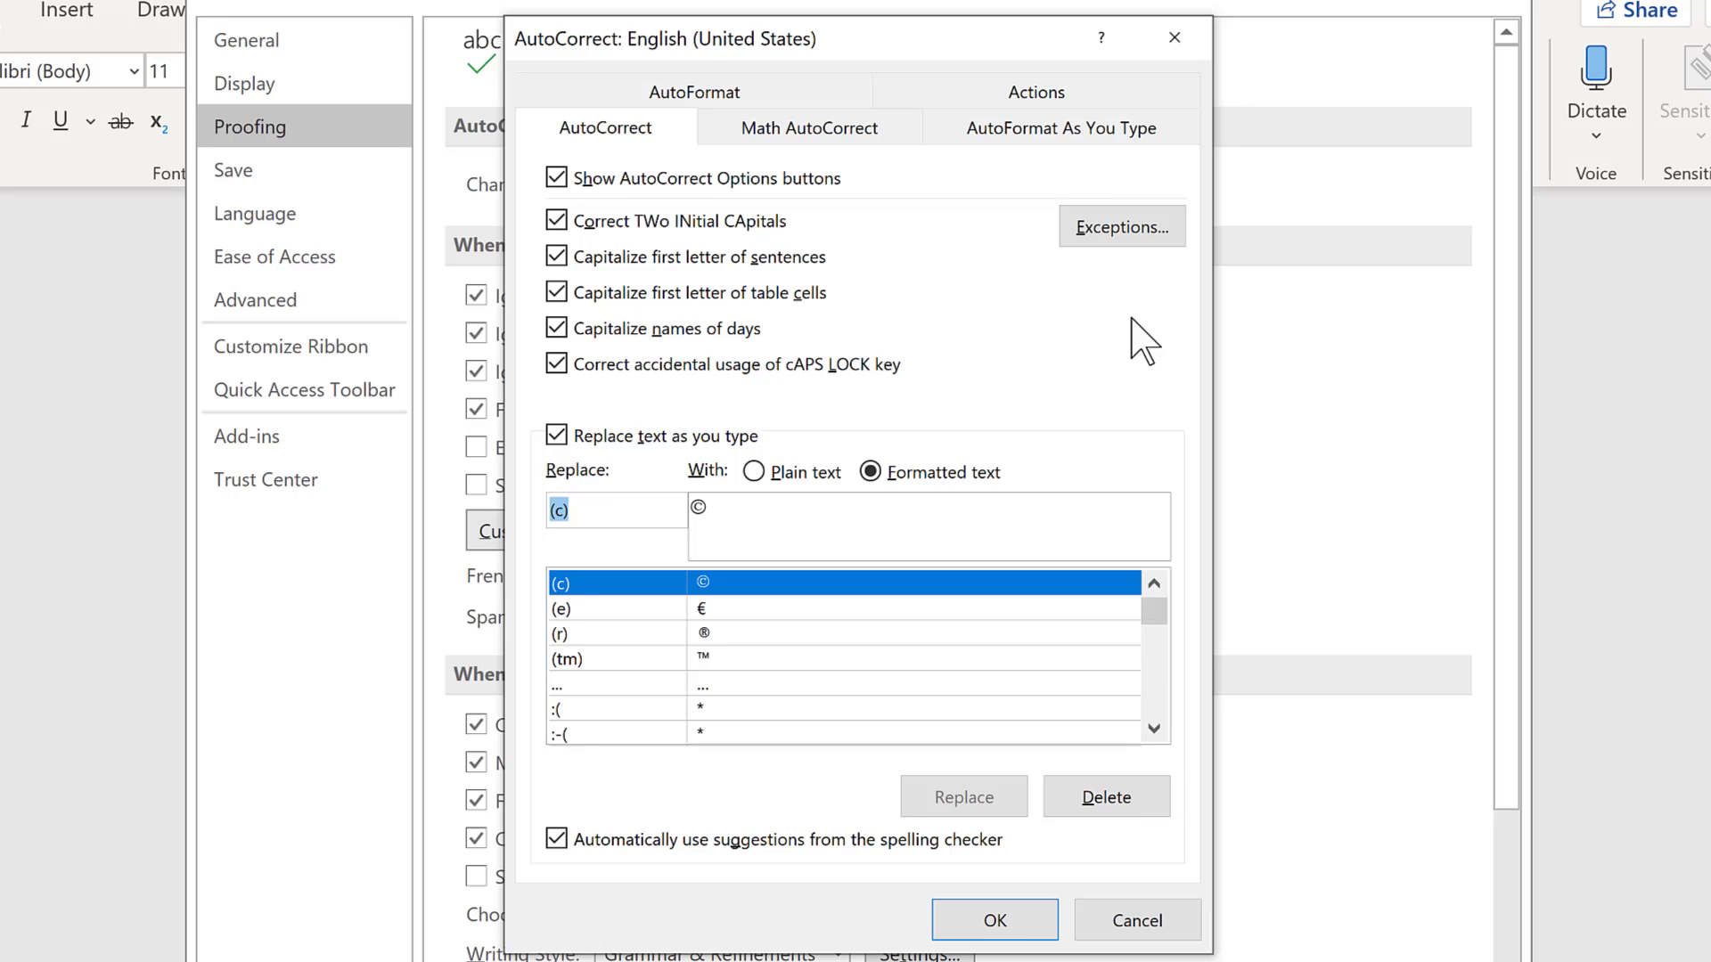
pyautogui.click(1061, 134)
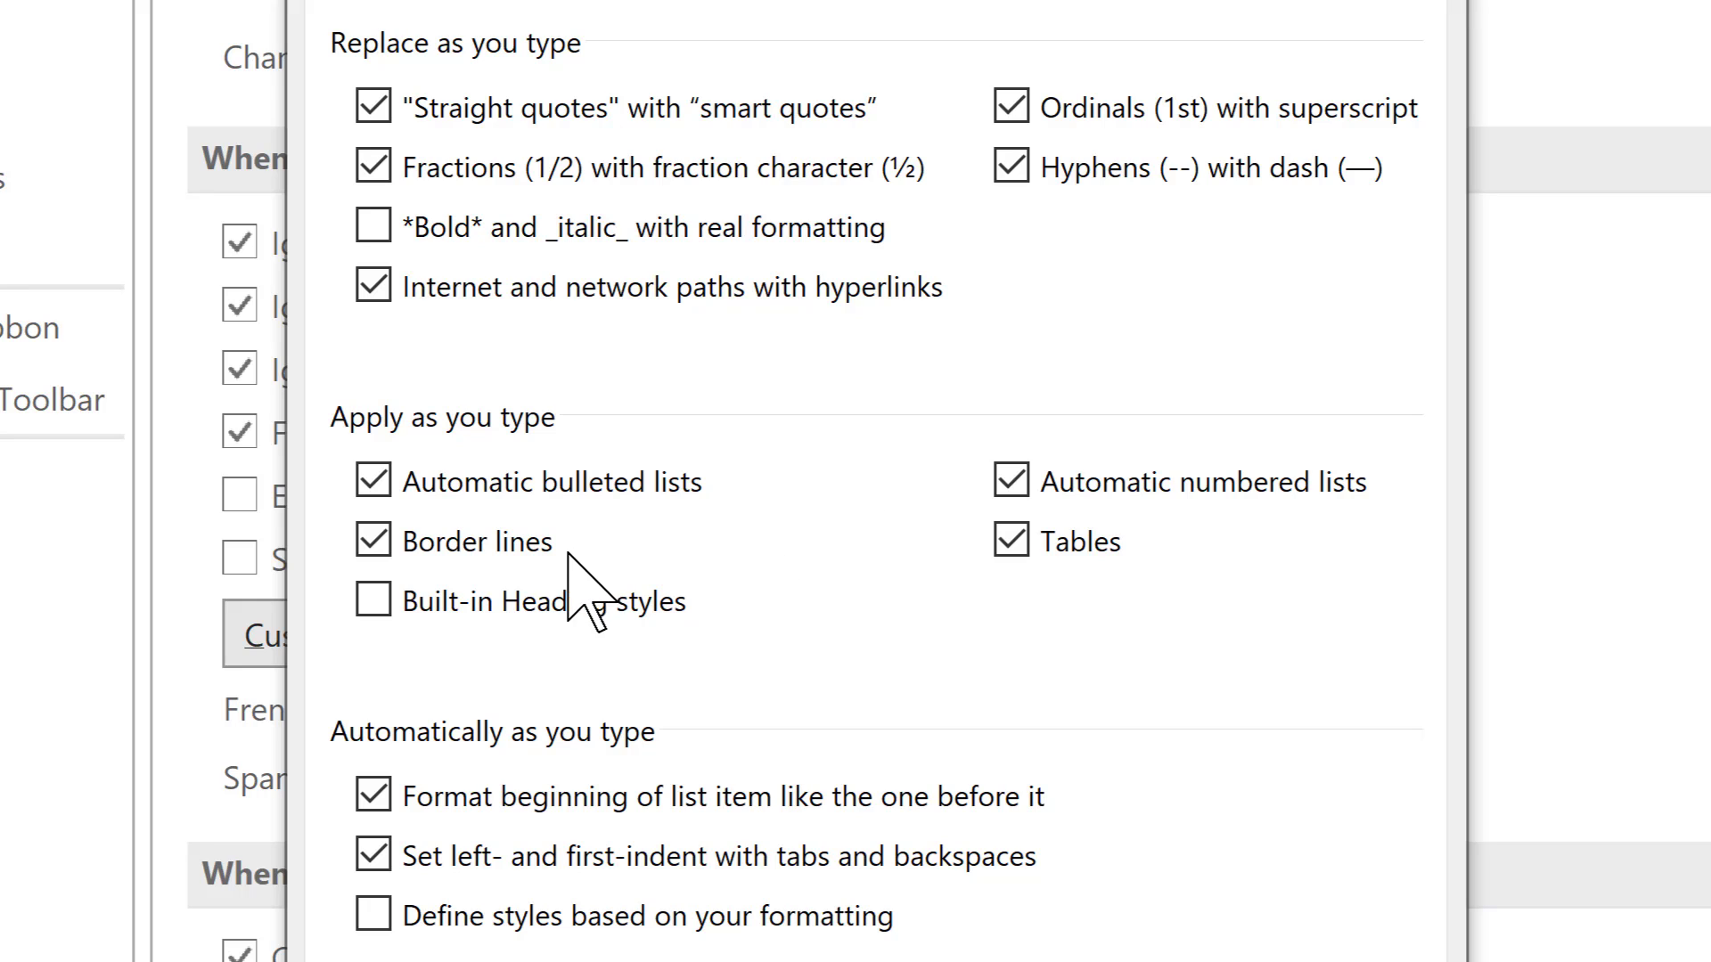
# - Turn off automatic bulleted lists, border lines, automatic numbered lists, tables and list-item formatting, and confirm the options
pyautogui.click(374, 480)
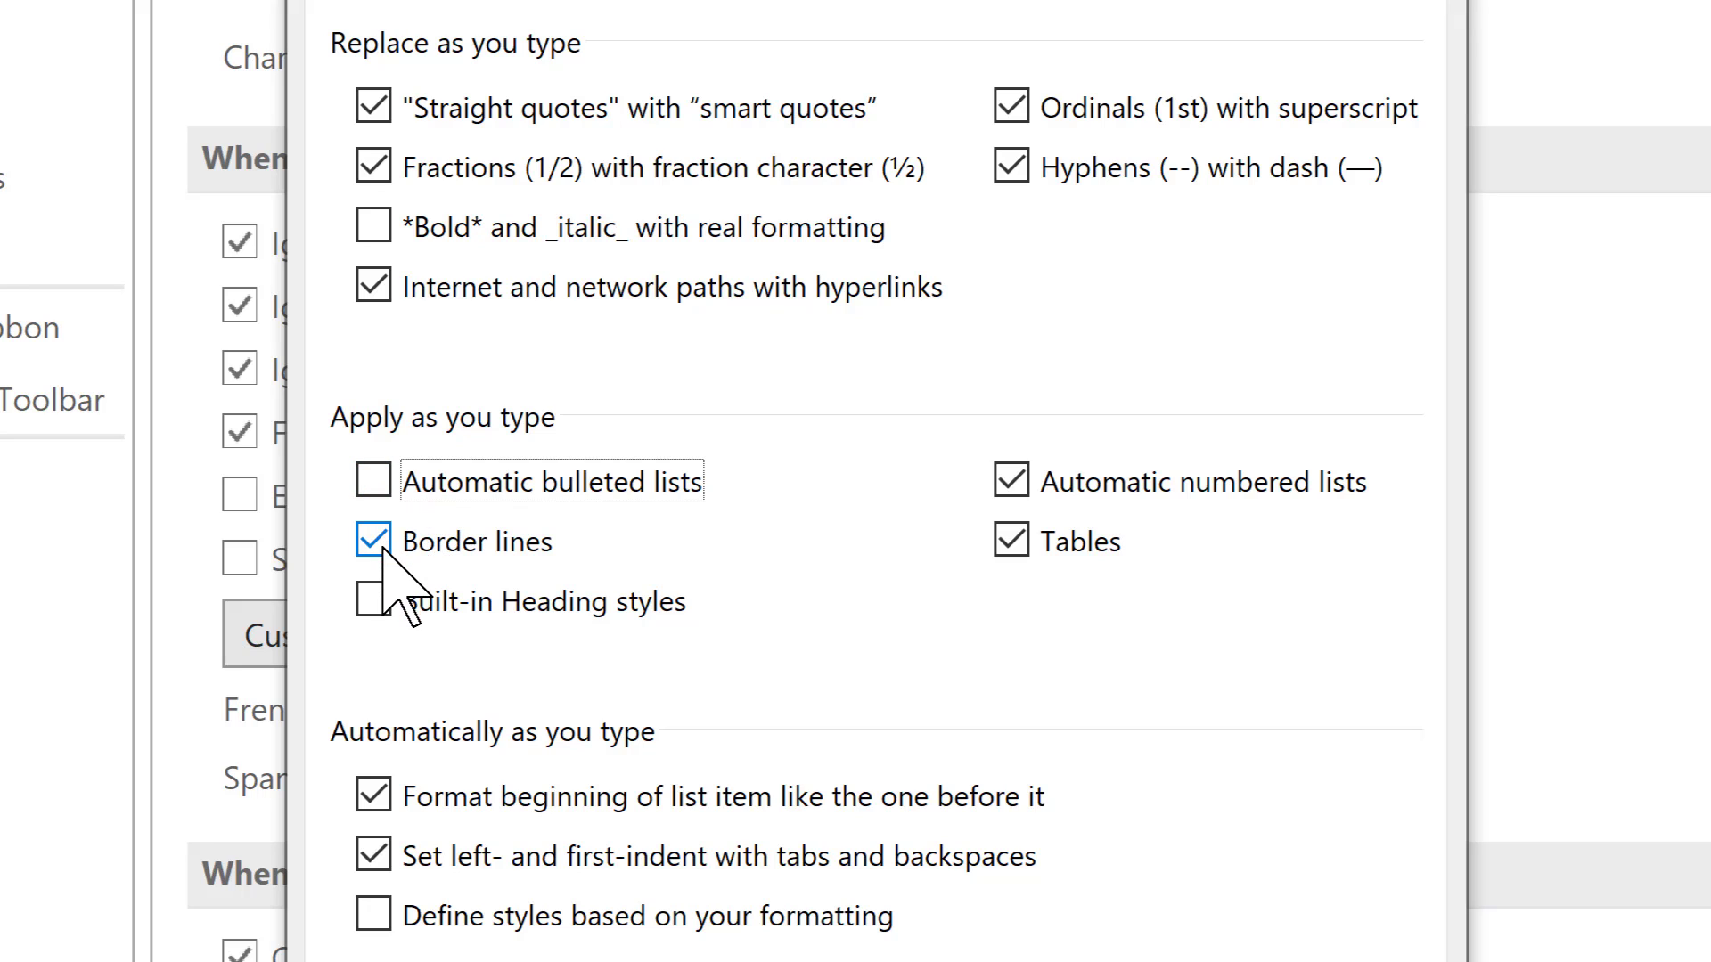
pyautogui.click(377, 540)
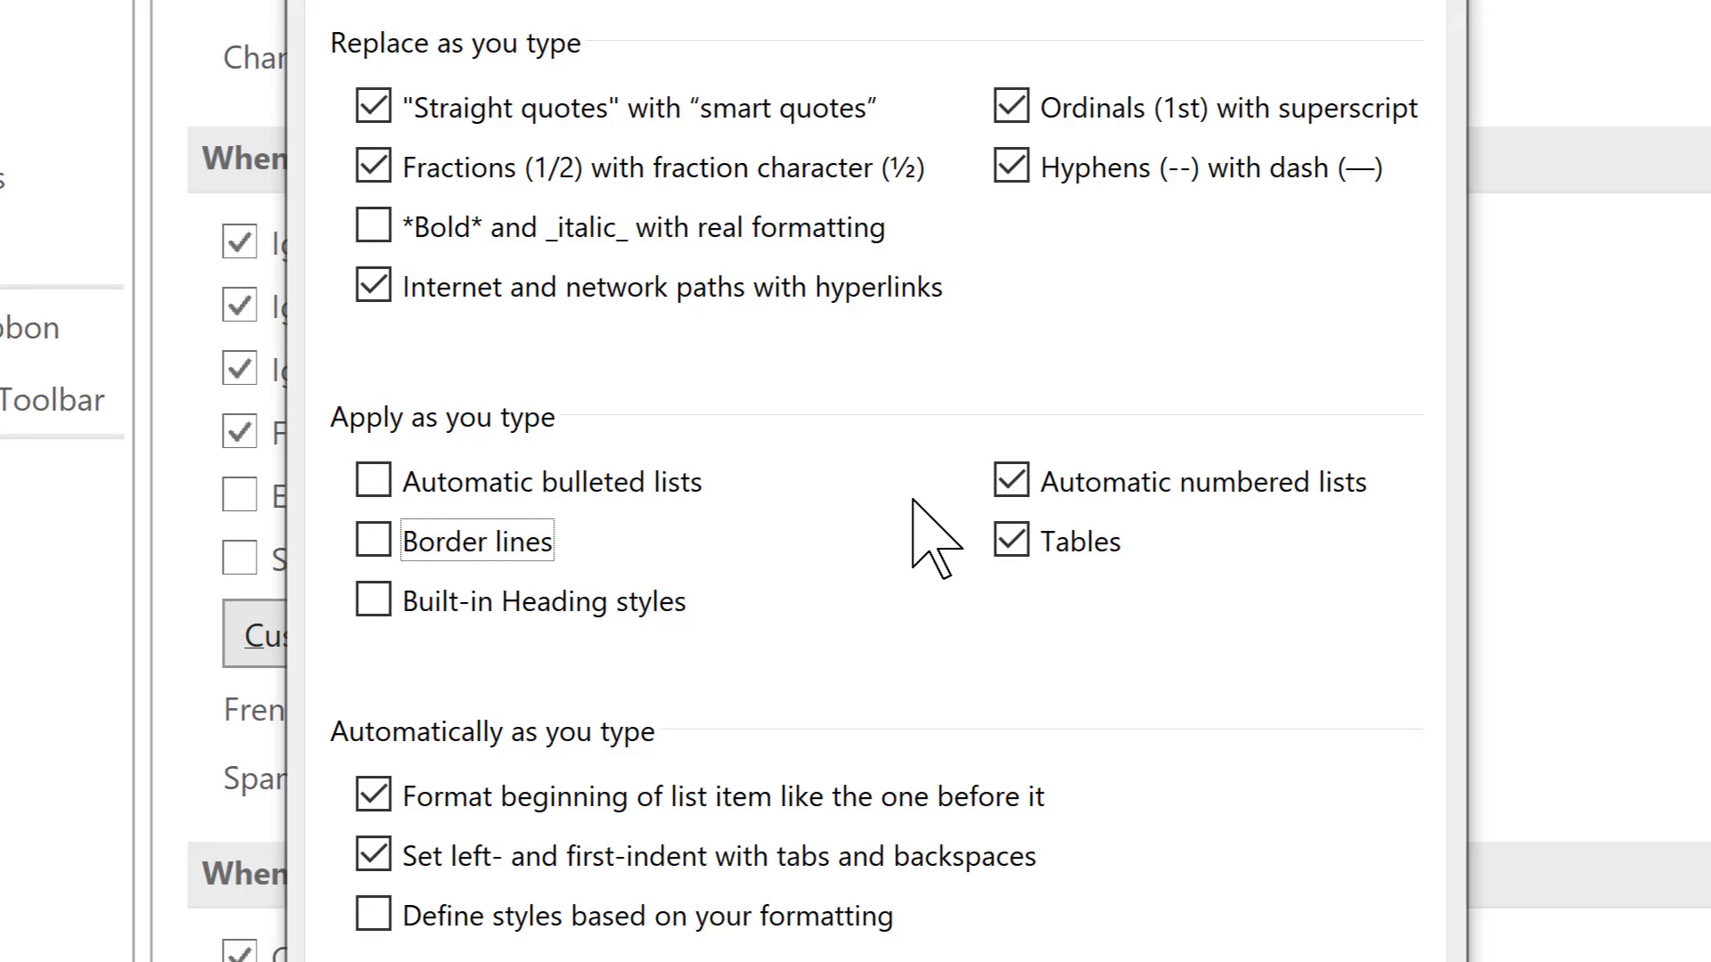
pyautogui.click(1016, 477)
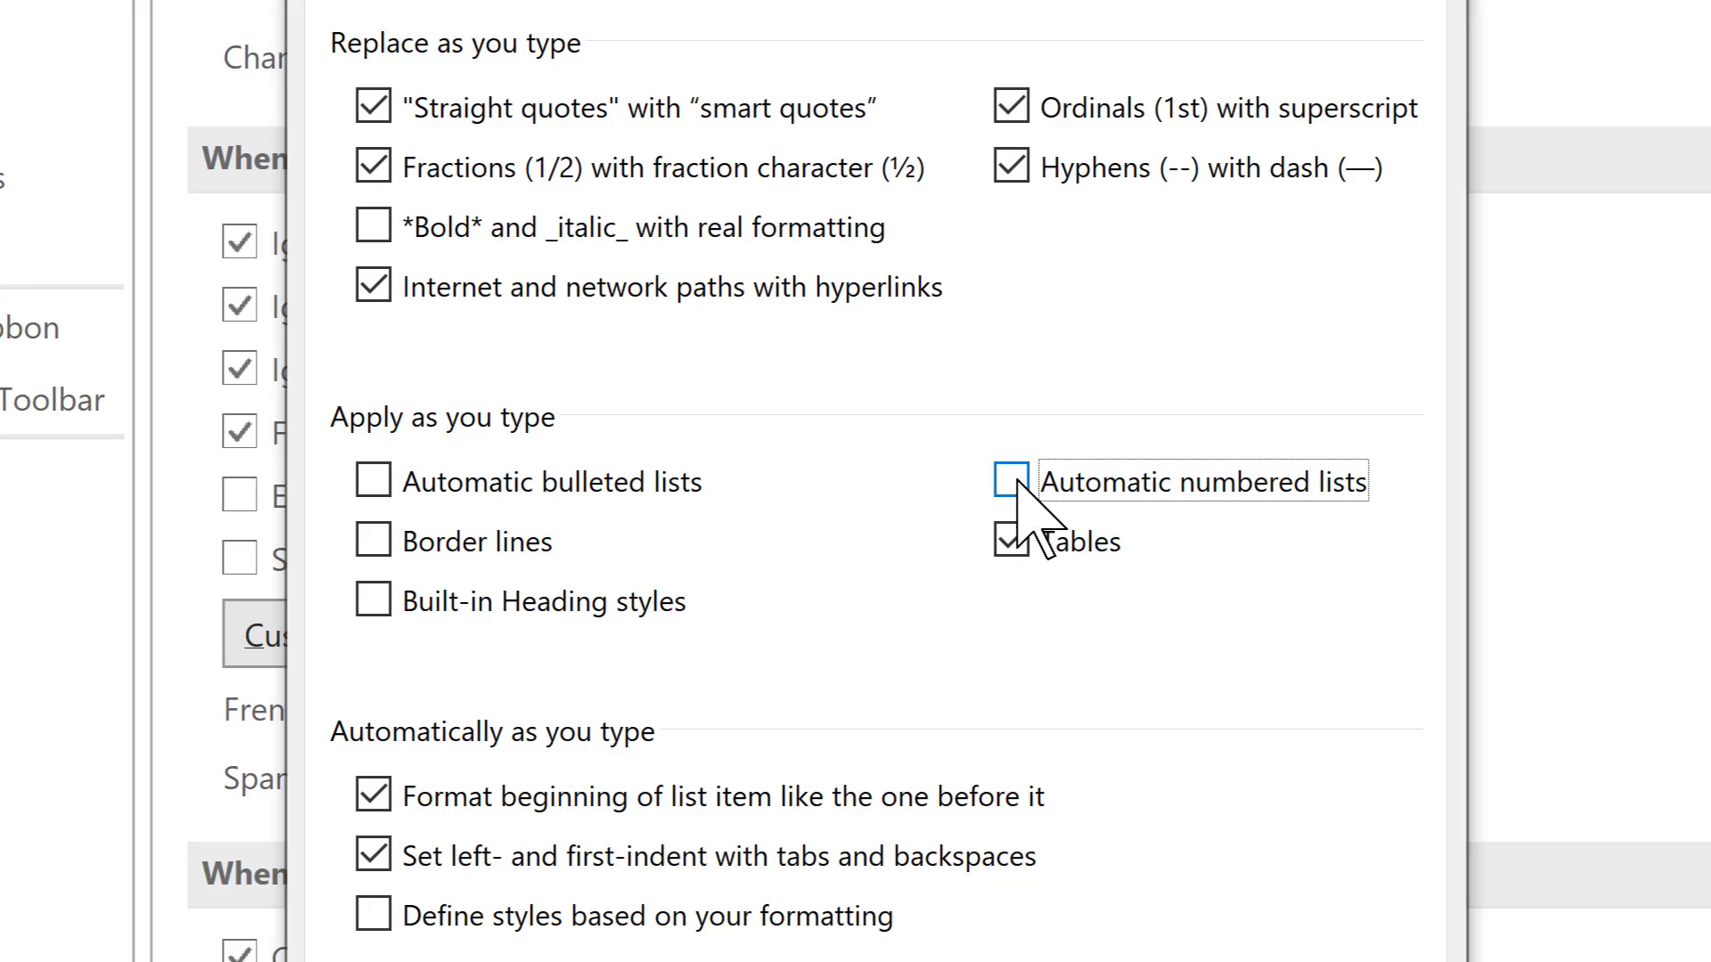
pyautogui.click(1005, 539)
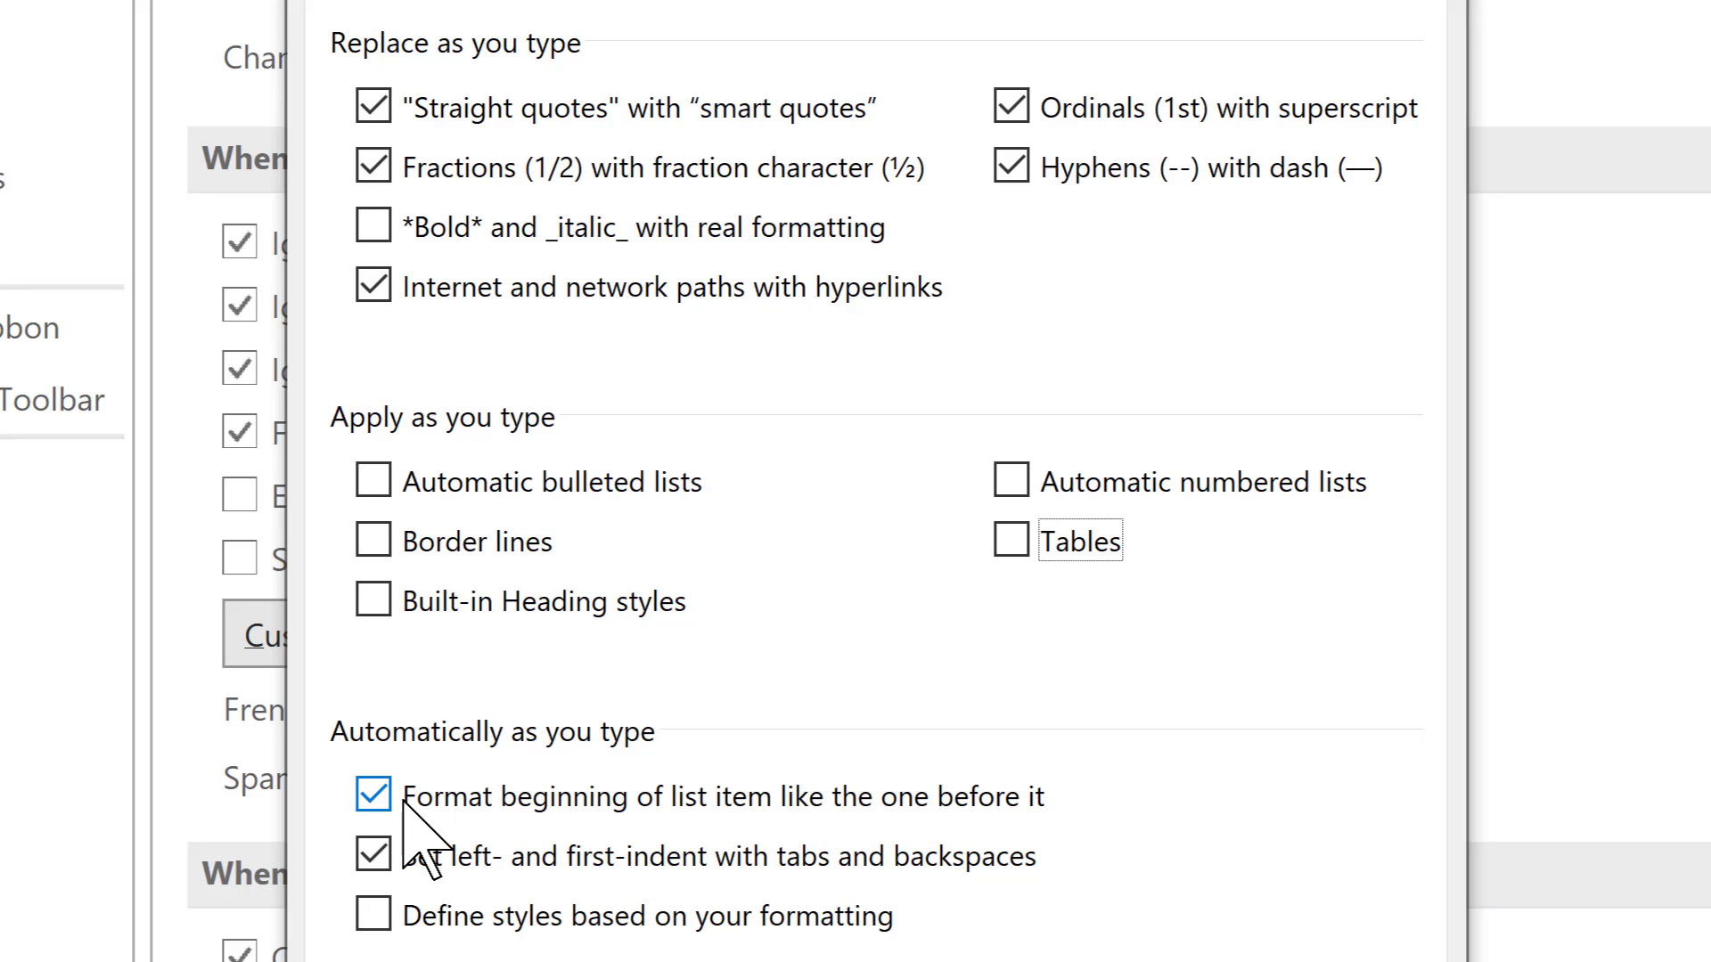
pyautogui.click(374, 794)
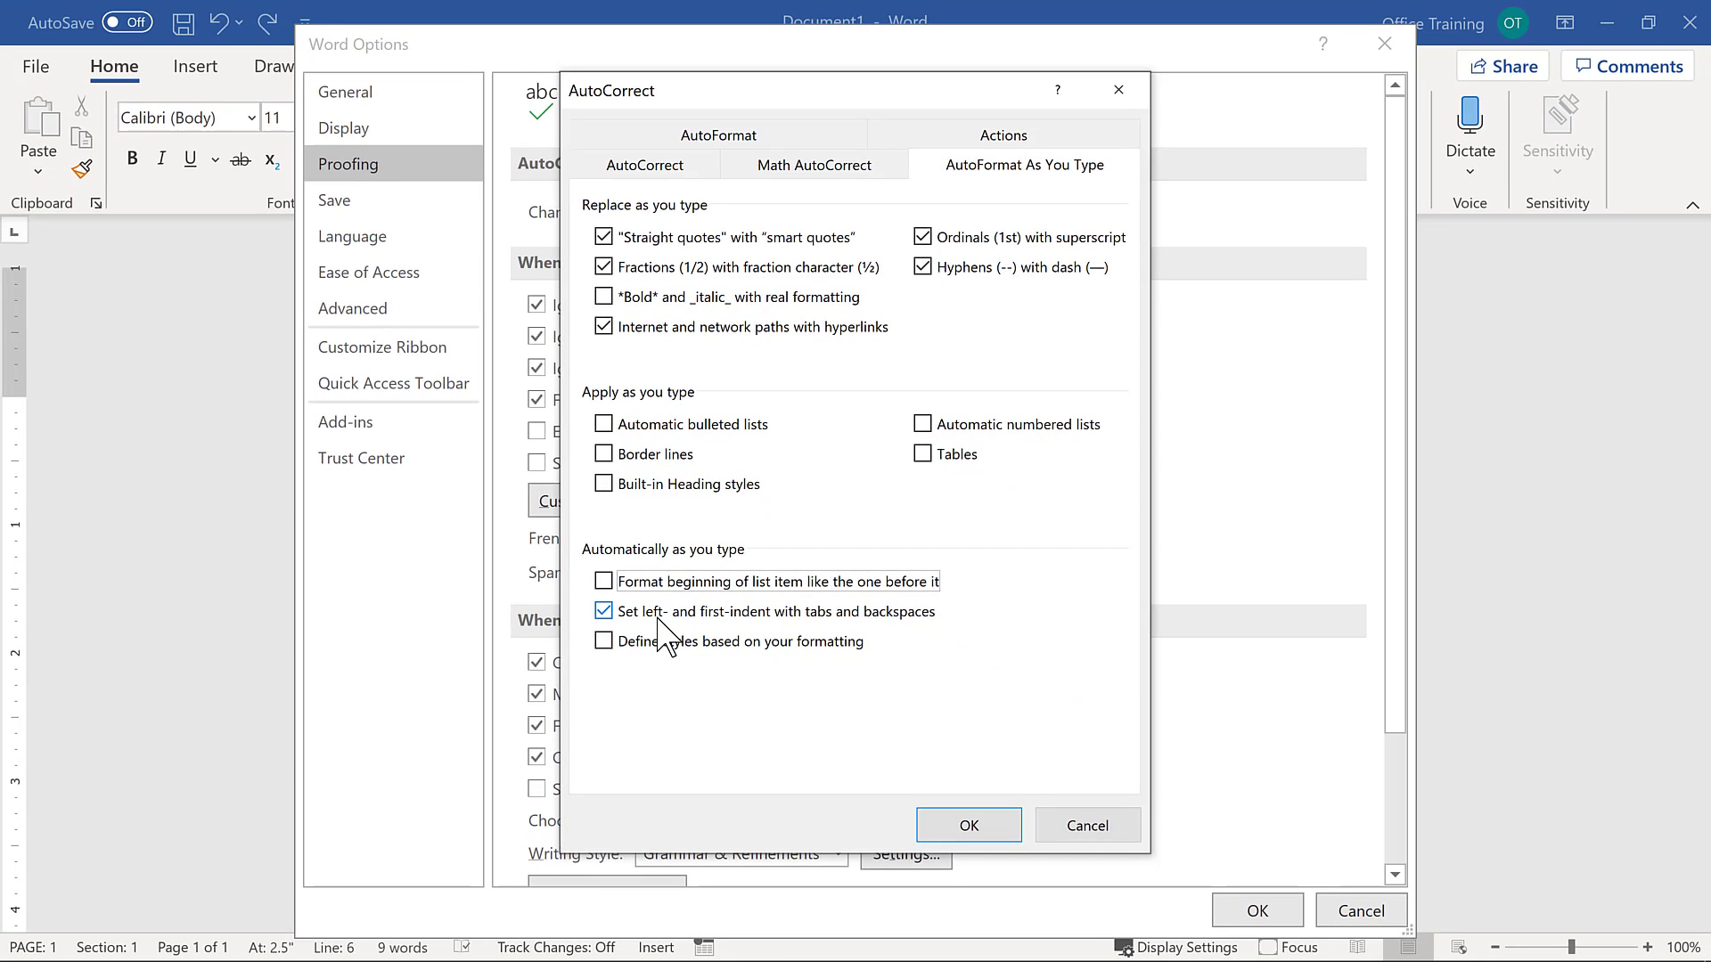
pyautogui.click(969, 826)
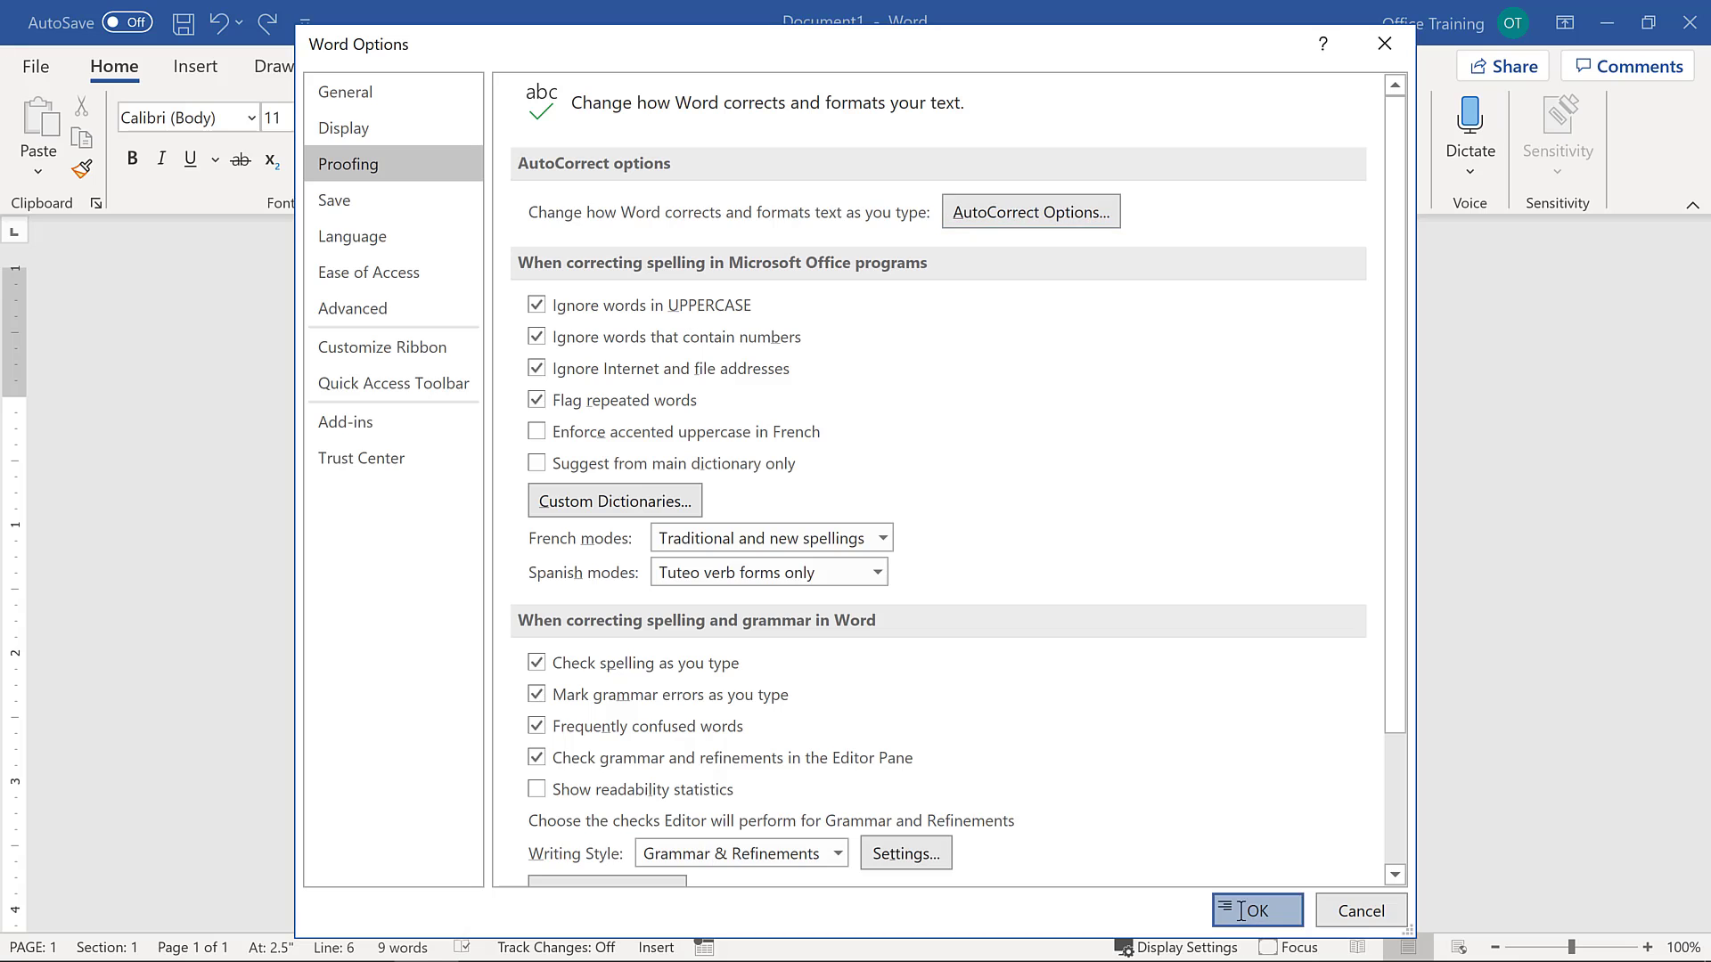
pyautogui.click(1227, 910)
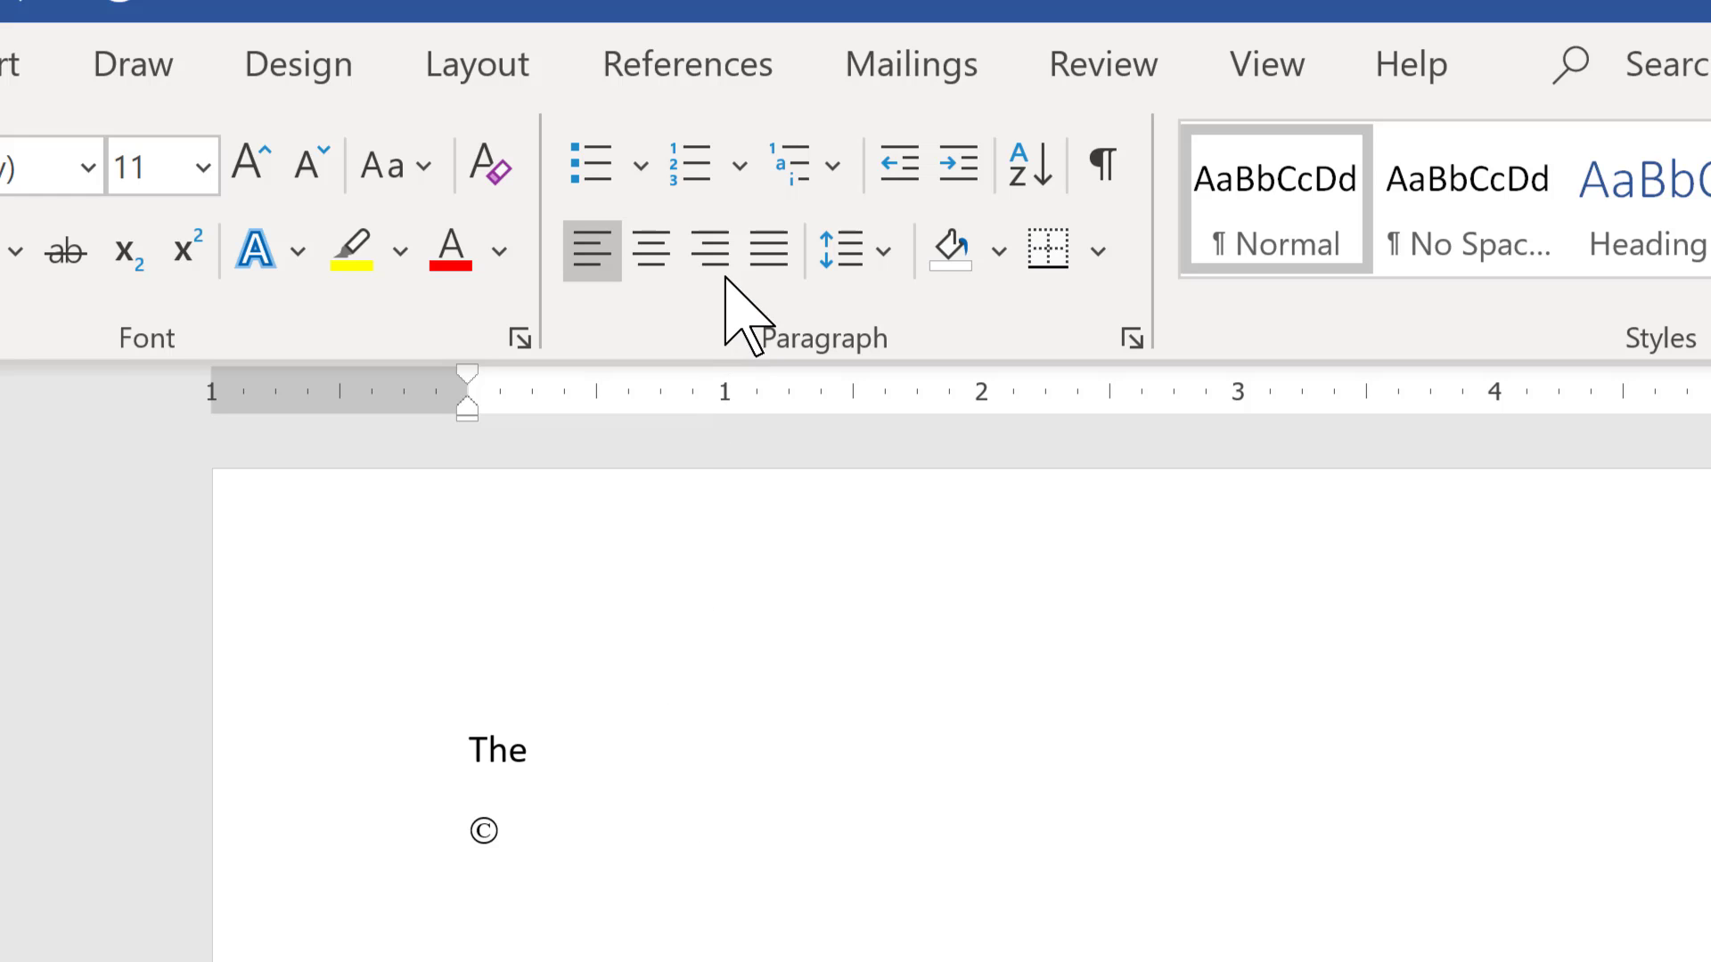
# - Apply numbering to the current paragraph
pyautogui.click(688, 165)
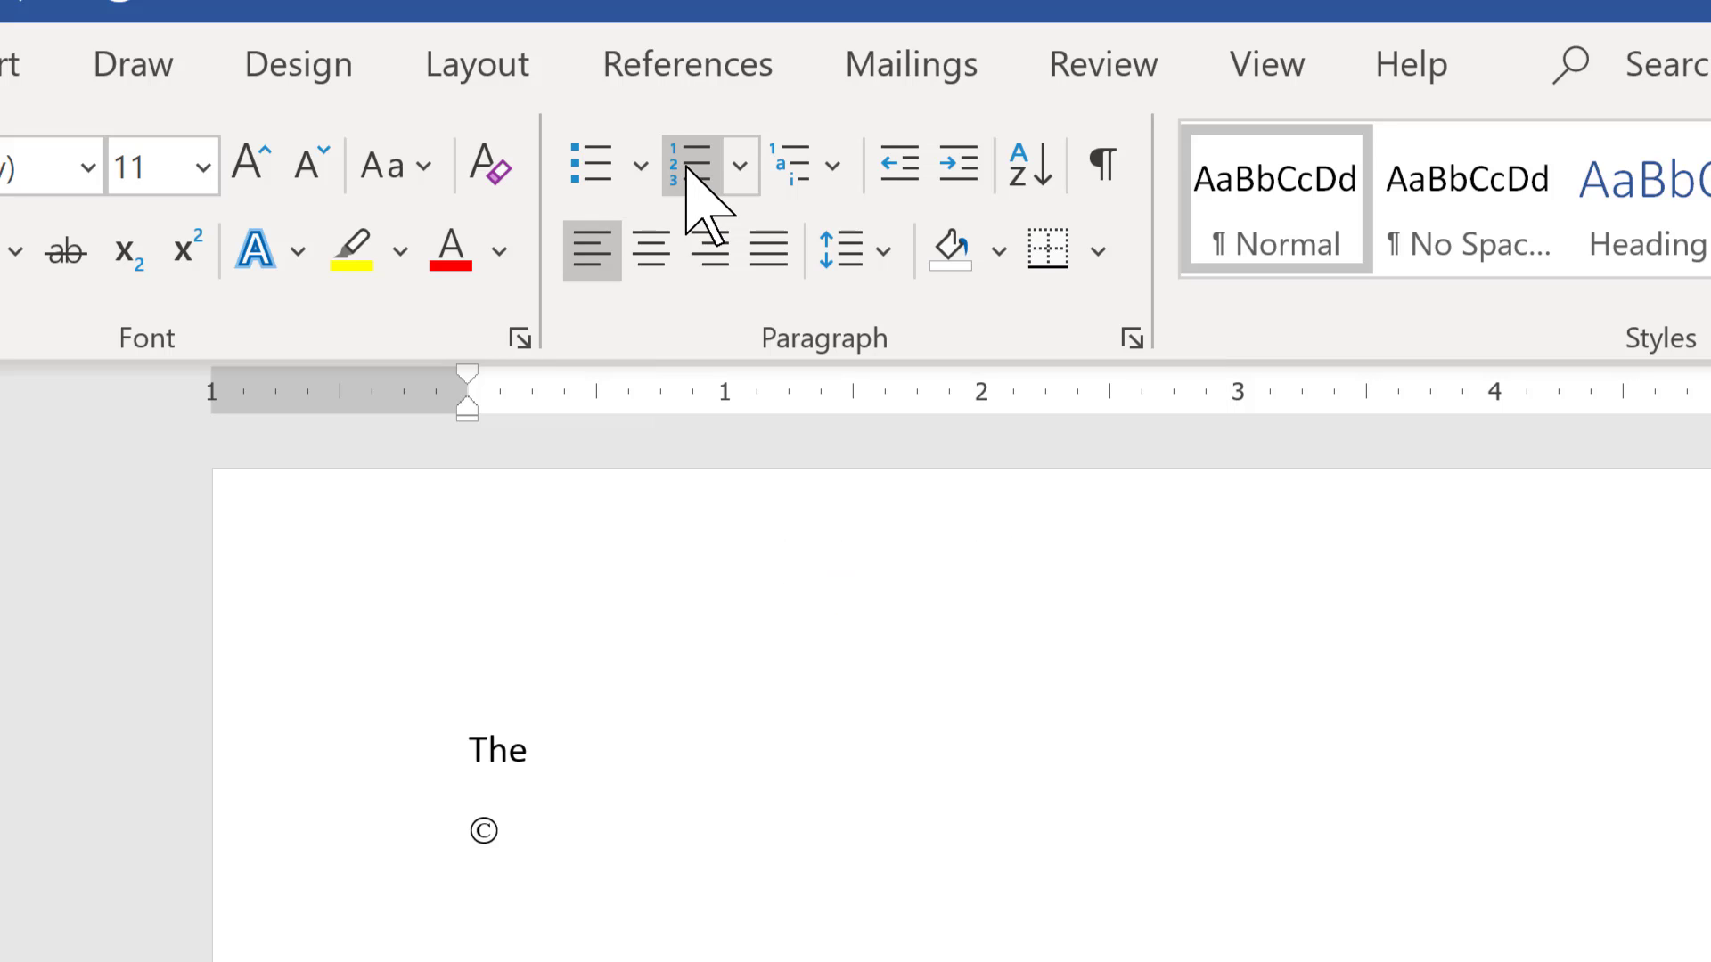